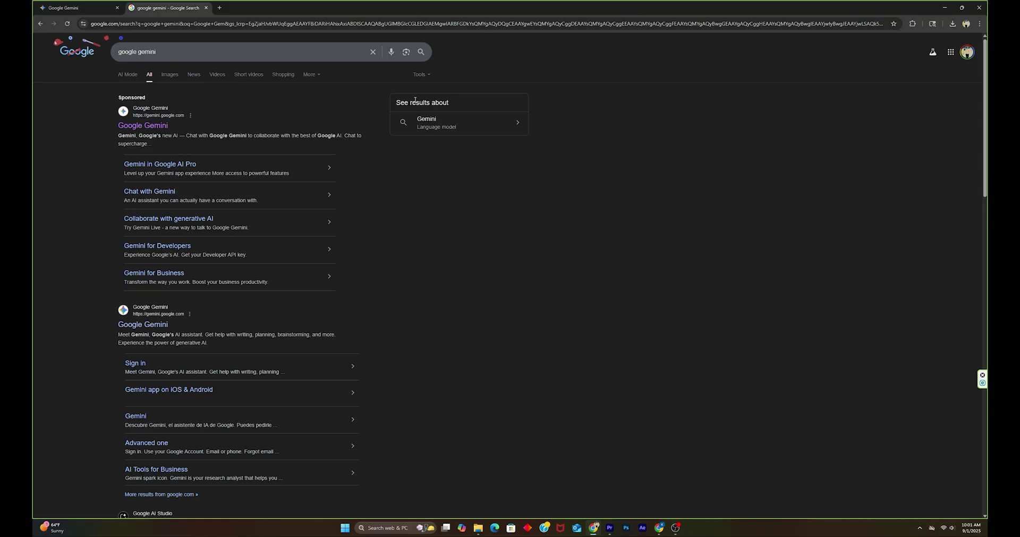
# Open Google Gemini from the search results and turn on the Create images tool for a new chat.
pyautogui.click(144, 127)
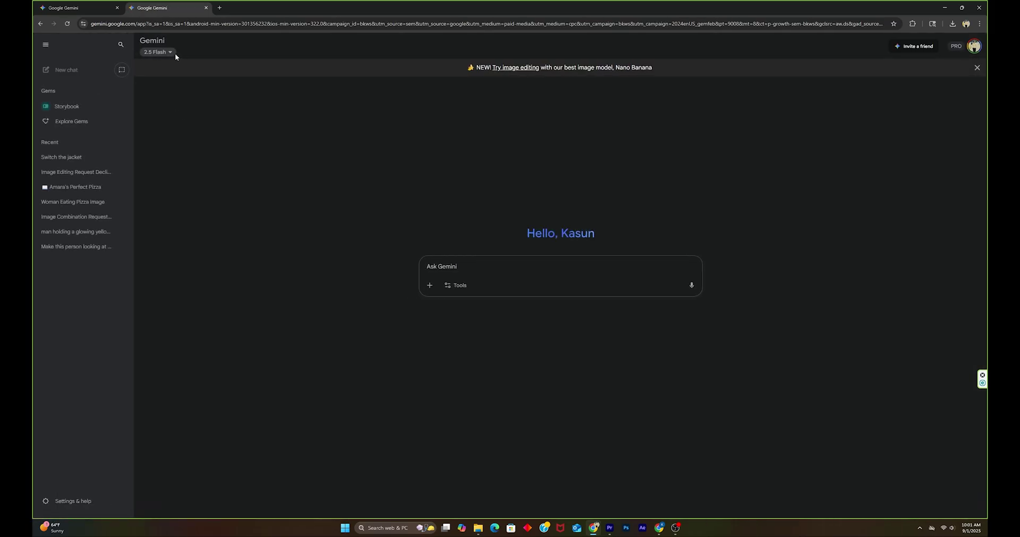
pyautogui.click(168, 54)
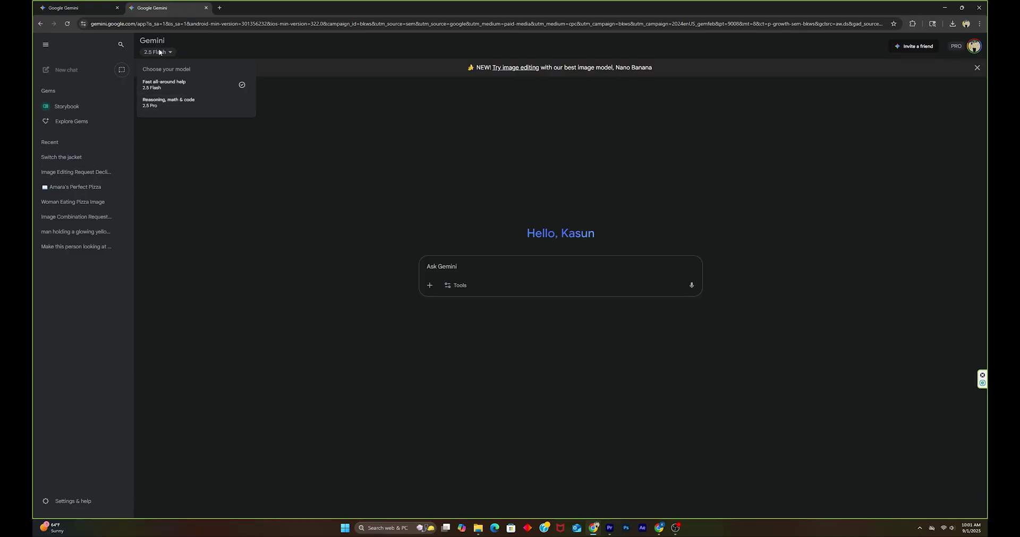
pyautogui.click(173, 55)
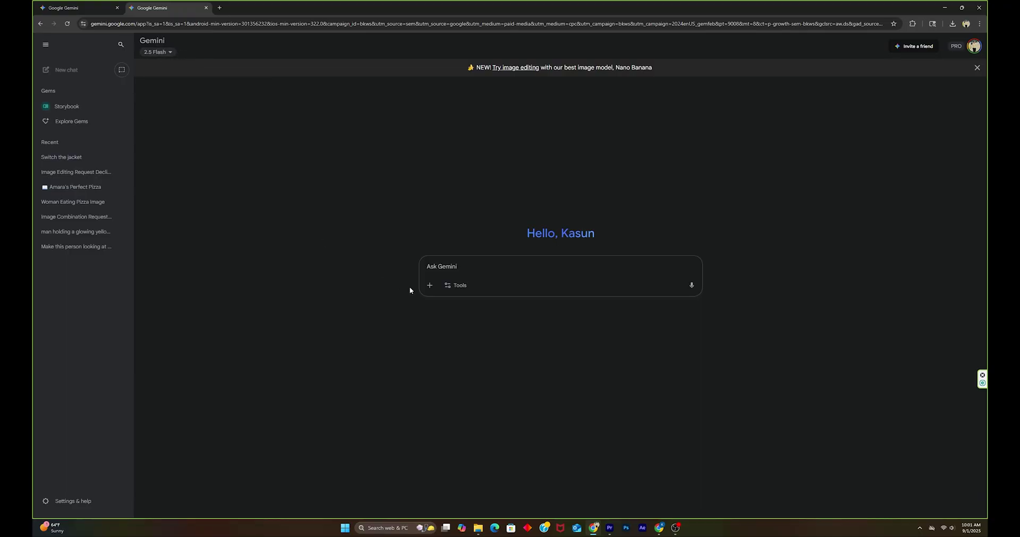
pyautogui.click(454, 288)
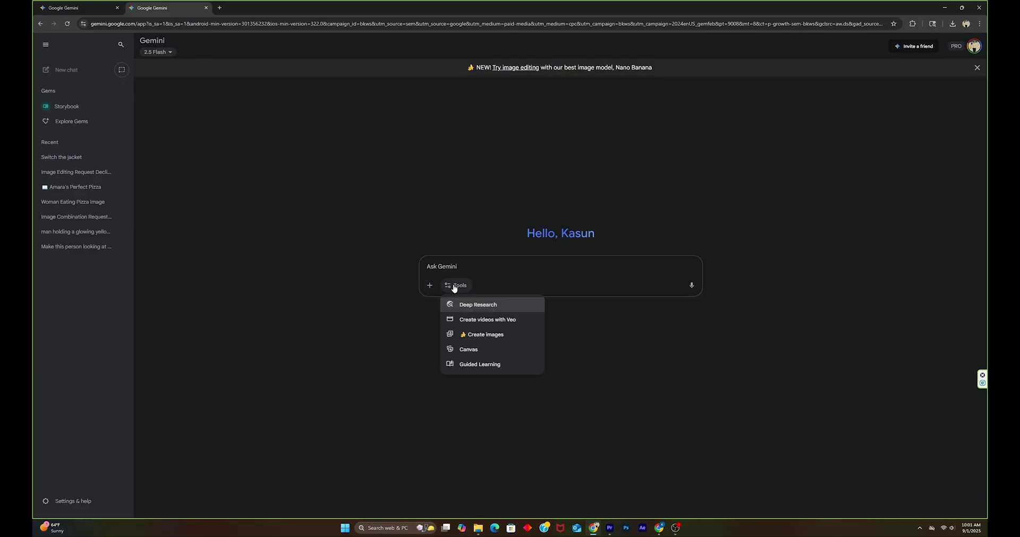
pyautogui.click(485, 335)
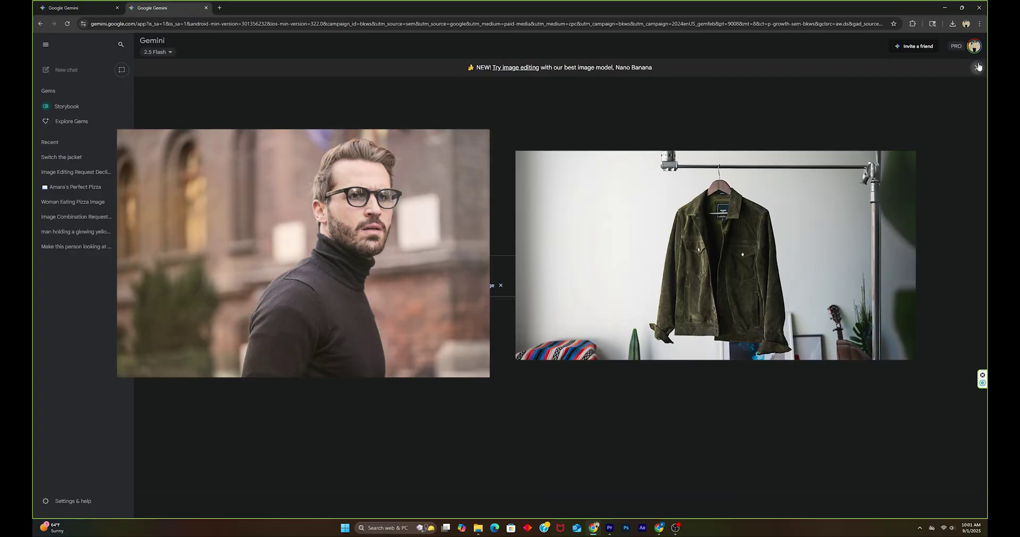
pyautogui.click(977, 67)
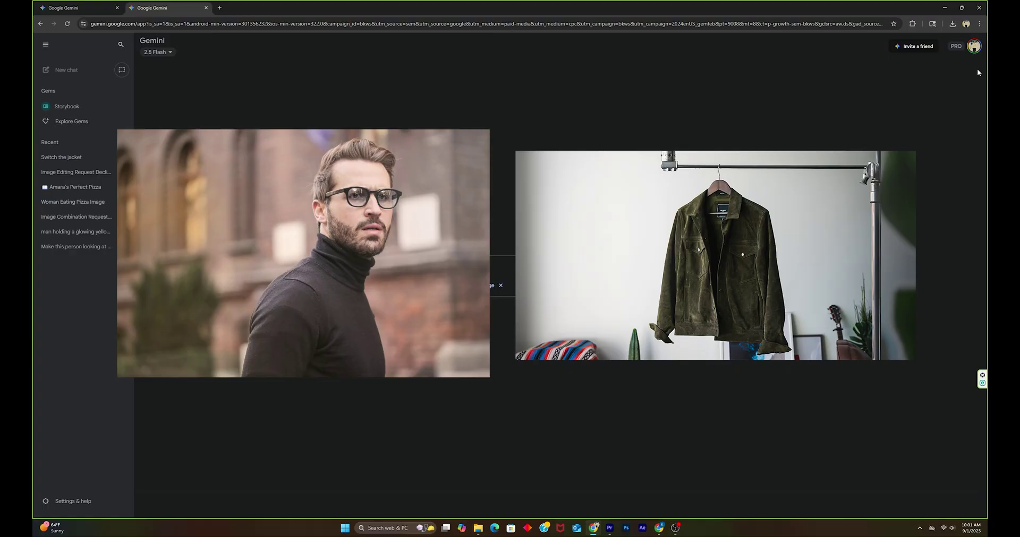
# Upload the green jacket photo and the man's portrait, and submit them with the prompt "Switch the jacket".
pyautogui.click(430, 285)
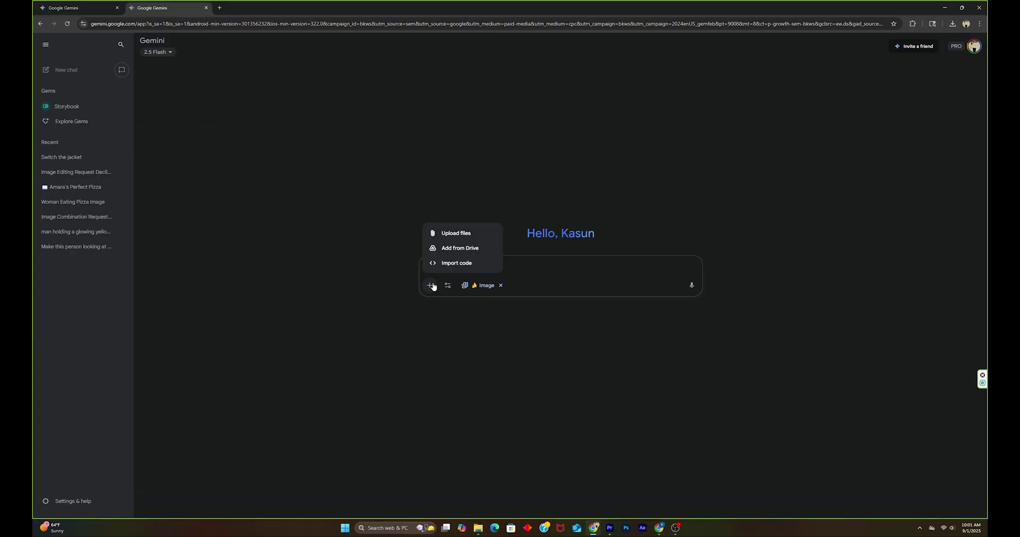
pyautogui.click(474, 235)
pyautogui.write('Sw')
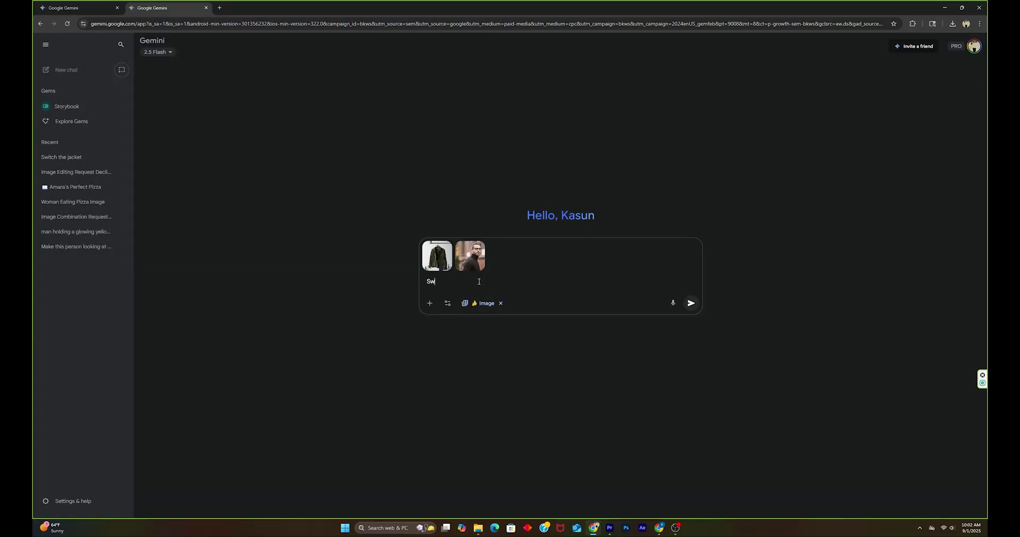
pyautogui.write('icth t')
pyautogui.press('BackSpace')
pyautogui.press('BackSpace')
pyautogui.press('BackSpace')
pyautogui.press('BackSpace')
pyautogui.press('BackSpace')
pyautogui.write('tch the kackets')
pyautogui.click(691, 303)
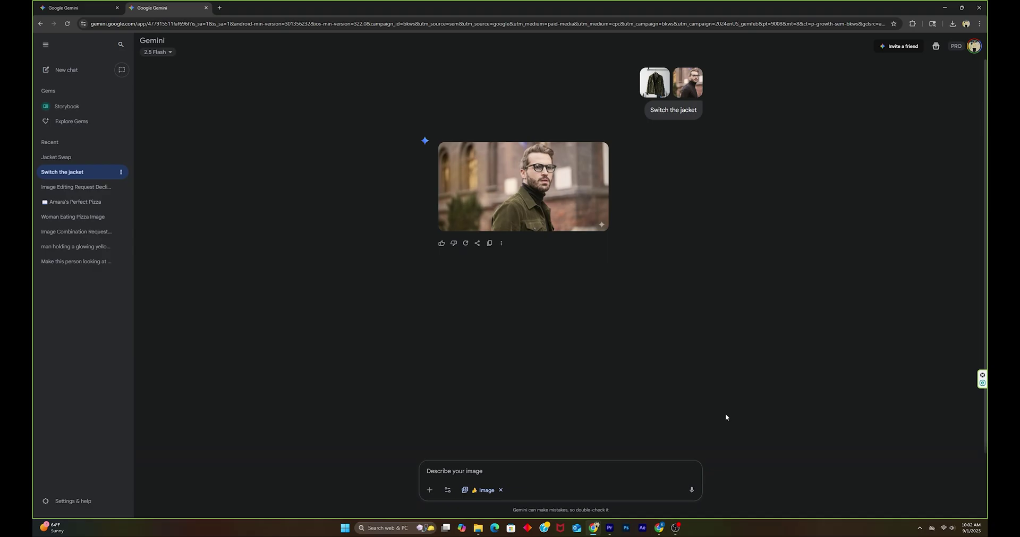
# Submit the jacket-swapped image with the prompt "Make a full body version of the person." and check the generated image enlarged.
pyautogui.click(520, 213)
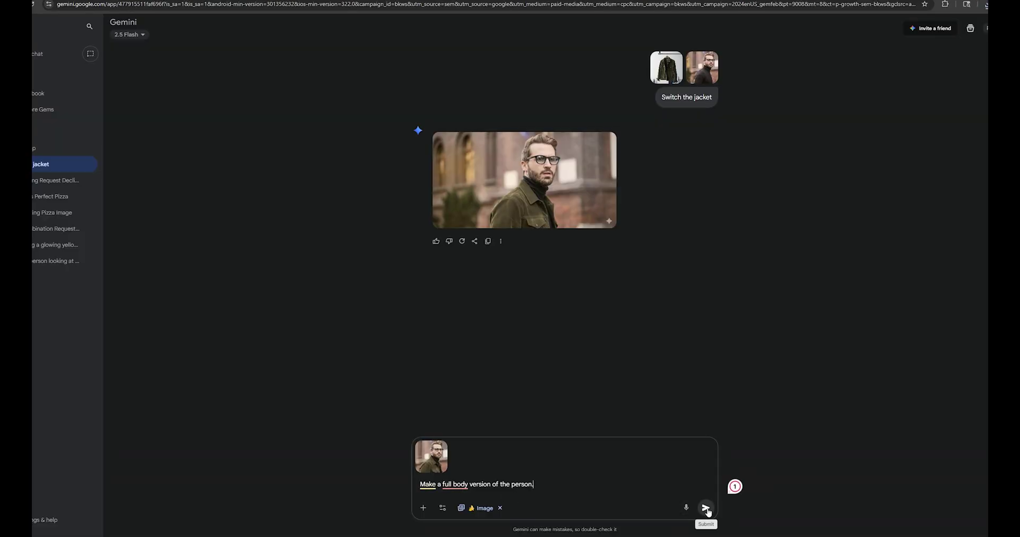
pyautogui.click(706, 509)
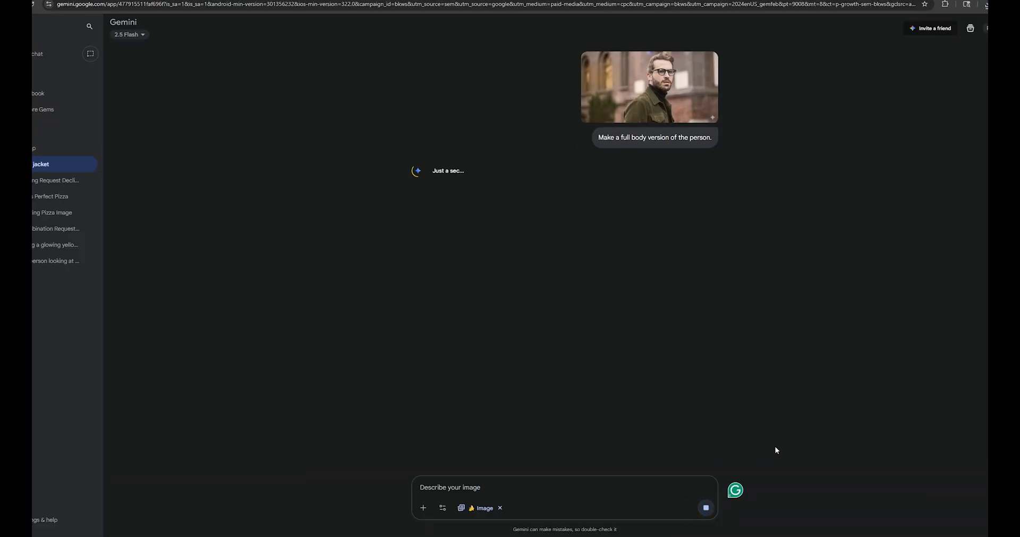
pyautogui.click(530, 214)
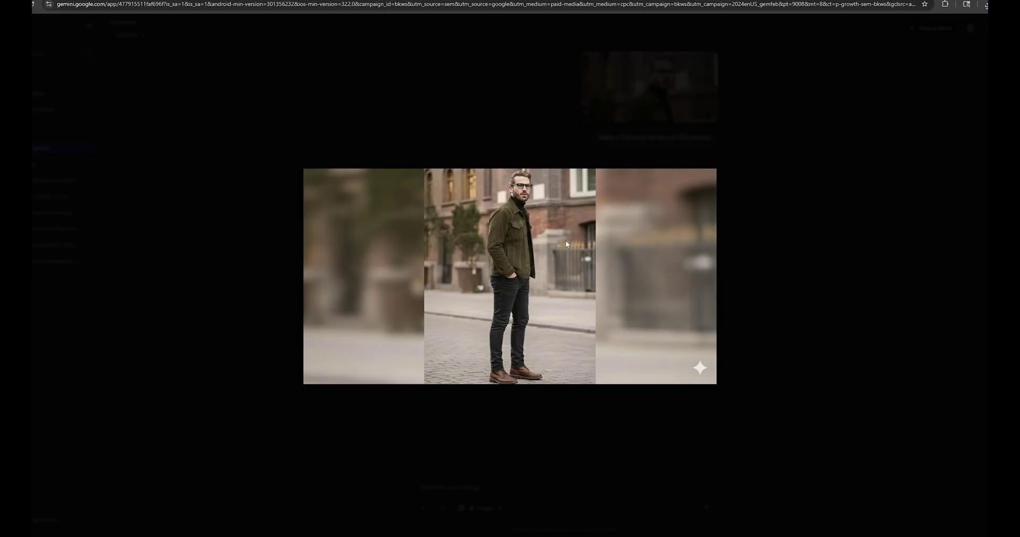
pyautogui.press('Escape')
# Request "change the background to a crowded city" for the full-body image and check the result enlarged.
pyautogui.write('change the background')
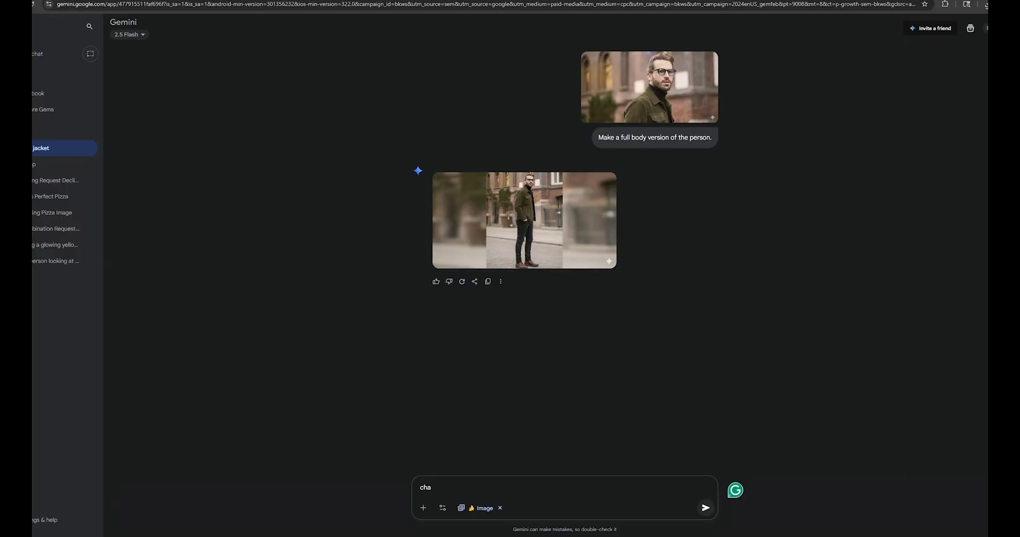
pyautogui.write(' to a crowded city')
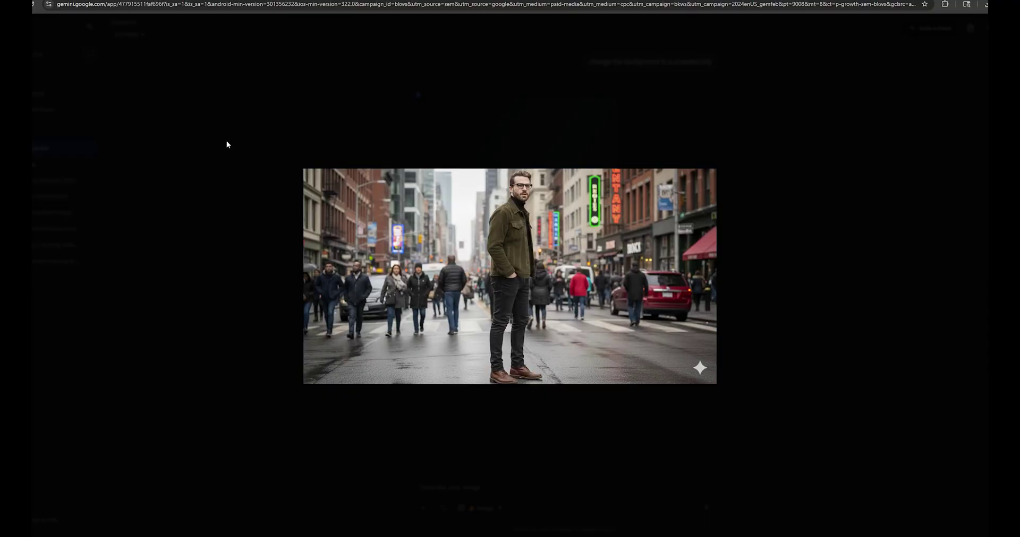
pyautogui.press('Escape')
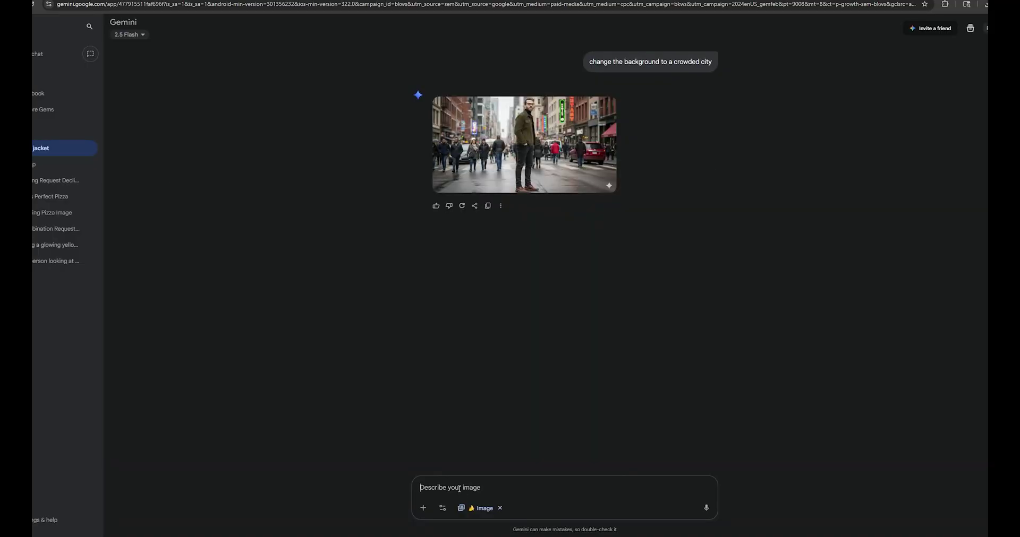
# Submit the prompt "Make the person walking towards the camera" and open the generated image enlarged.
pyautogui.write('Make the person walking towards the')
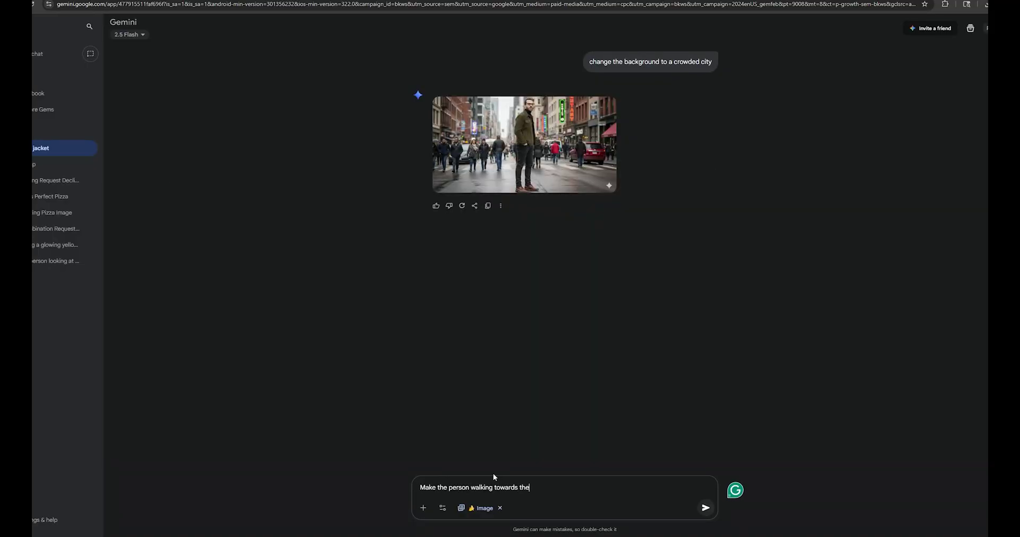
pyautogui.write(' camera')
pyautogui.click(705, 508)
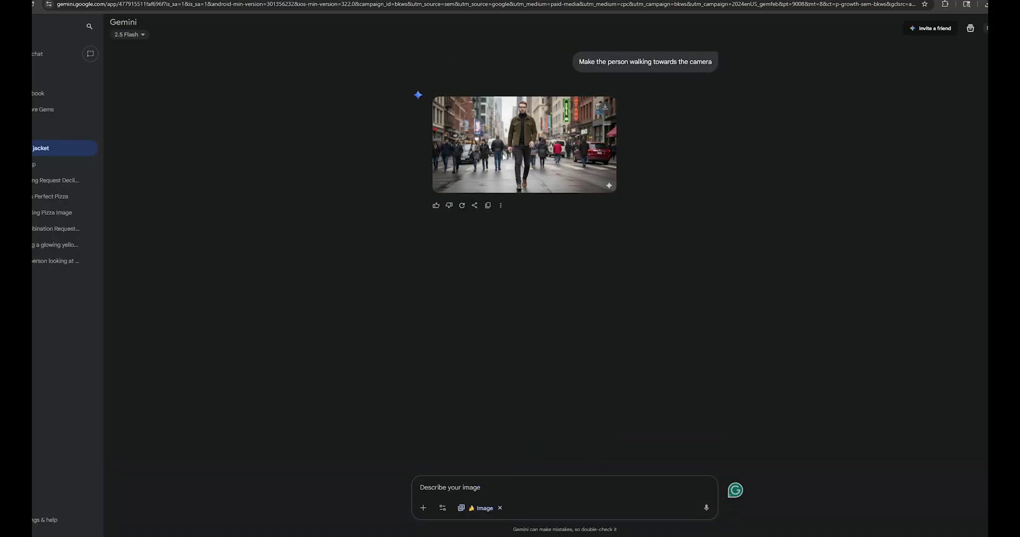
pyautogui.click(503, 156)
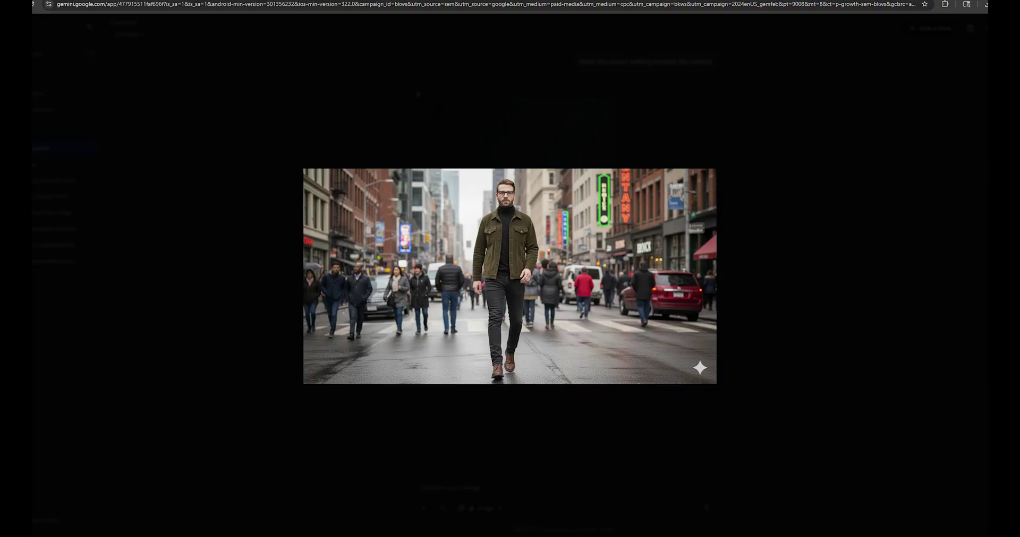
# Request "Convert the man's outfit into an Army officer's outfit" and check the generated image enlarged.
pyautogui.click(460, 477)
pyautogui.write('Convert t')
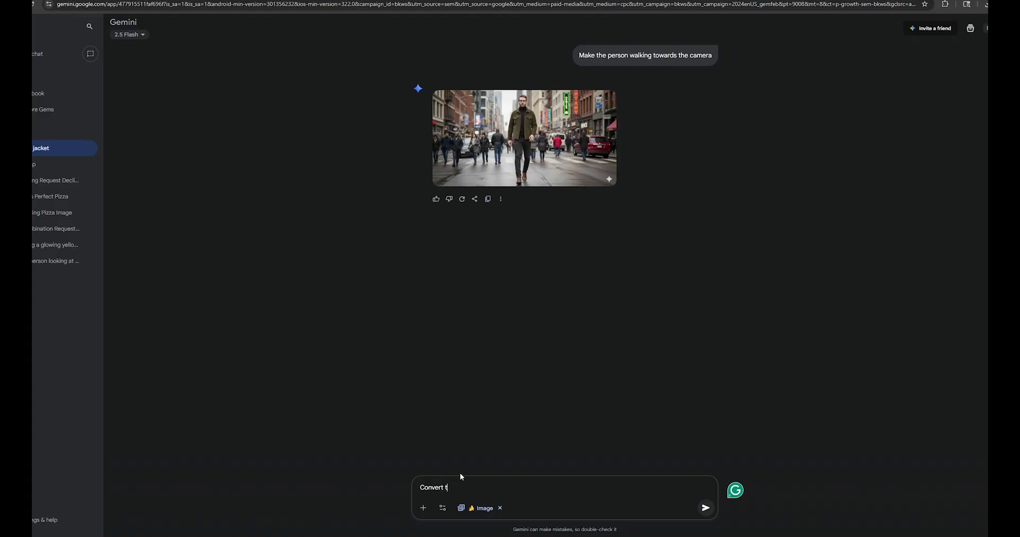
pyautogui.write("he man's outfit into")
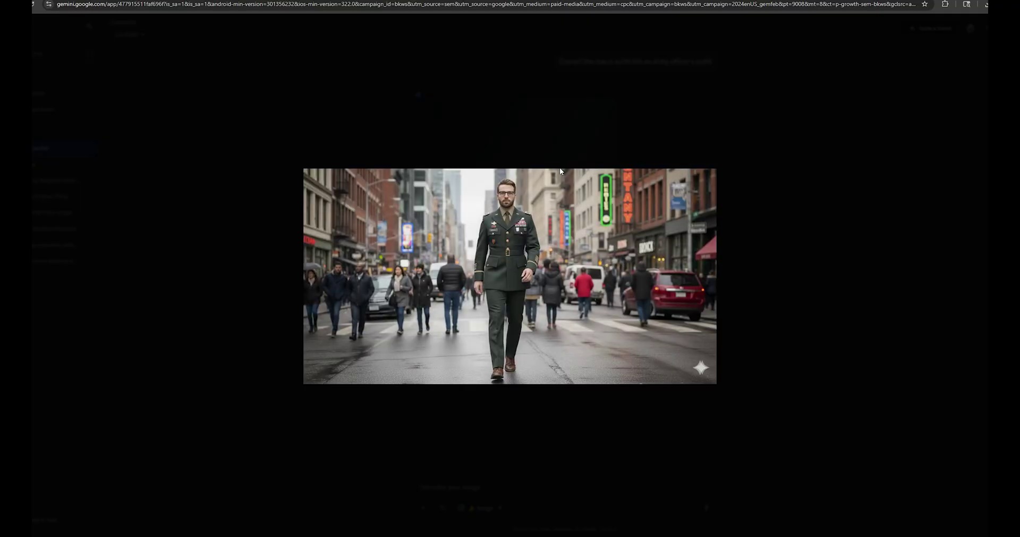
pyautogui.press('Escape')
# Write the prompt "convert the background to an Army base, and make it look like the person is coming out from a helicopter".
pyautogui.write('convert the image')
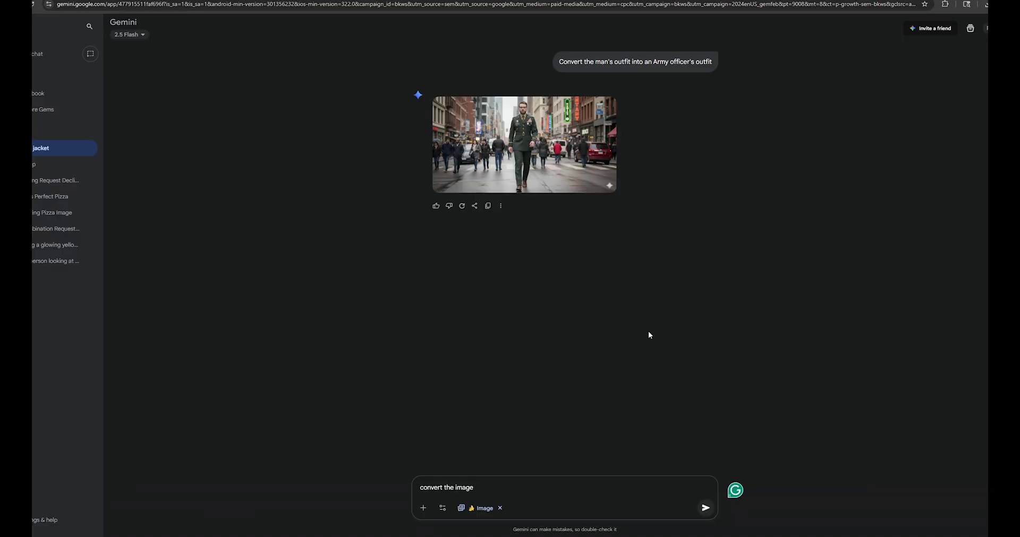
pyautogui.press('BackSpace')
pyautogui.press('BackSpace')
pyautogui.press('BackSpace')
pyautogui.press('BackSpace')
pyautogui.press('BackSpace')
pyautogui.write('backgroud')
pyautogui.moveTo(467, 487)
pyautogui.click(472, 431)
pyautogui.write('to an Army base, and mak')
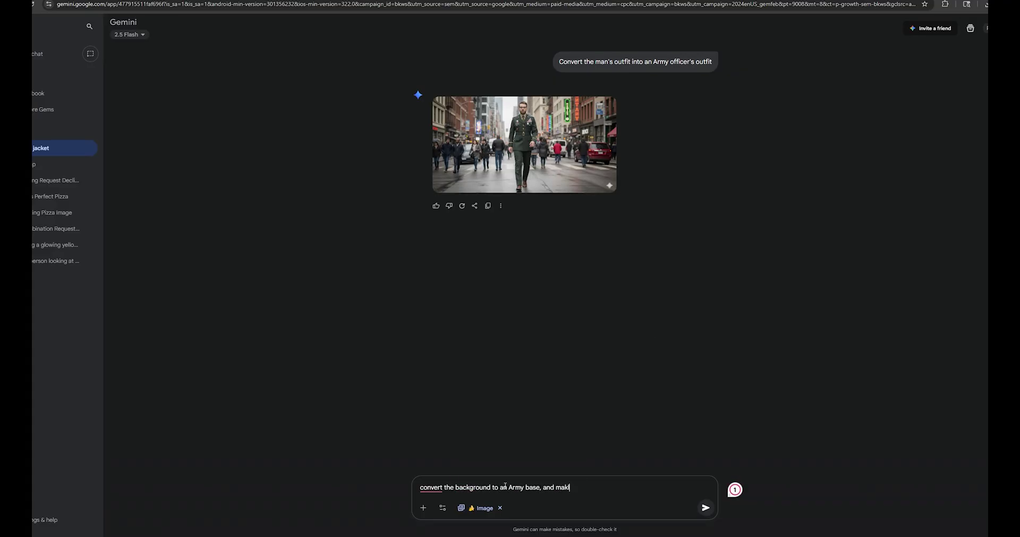
pyautogui.write('e it look like the person is coming out from ')
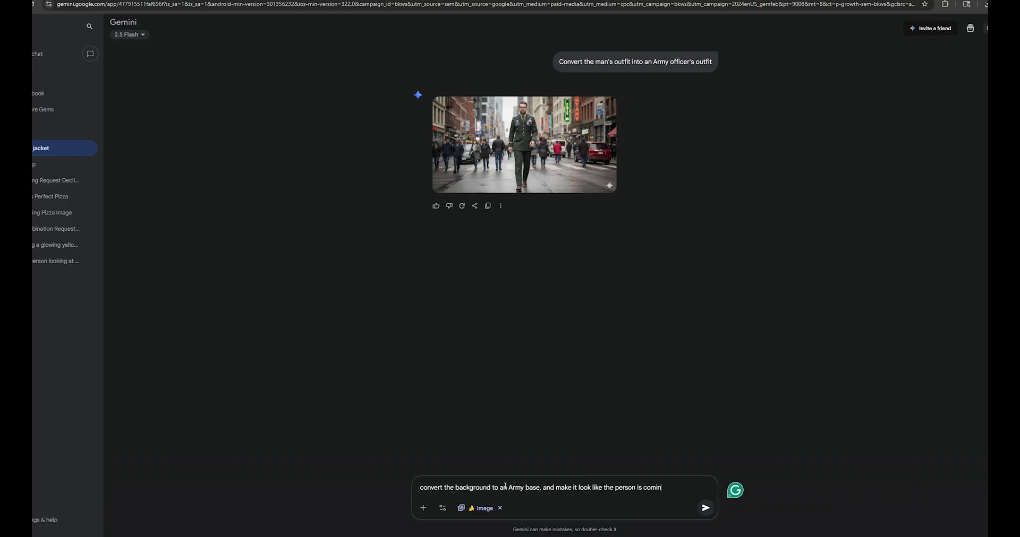
pyautogui.write('a helic')
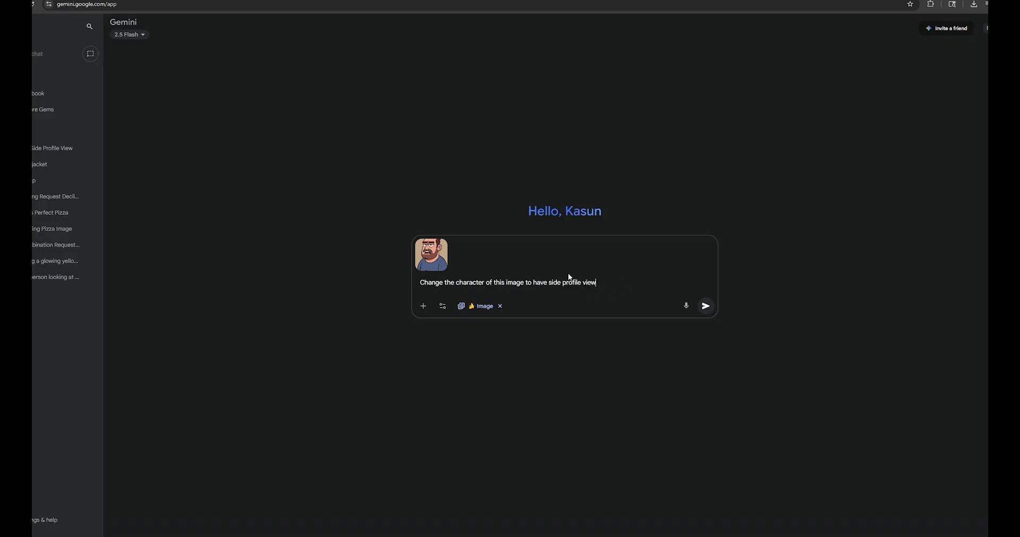
# Request "Change the character of this image to have front profile view" for the cartoon man, followed by "Full body view".
pyautogui.moveTo(561, 282); pyautogui.dragTo(555, 281)
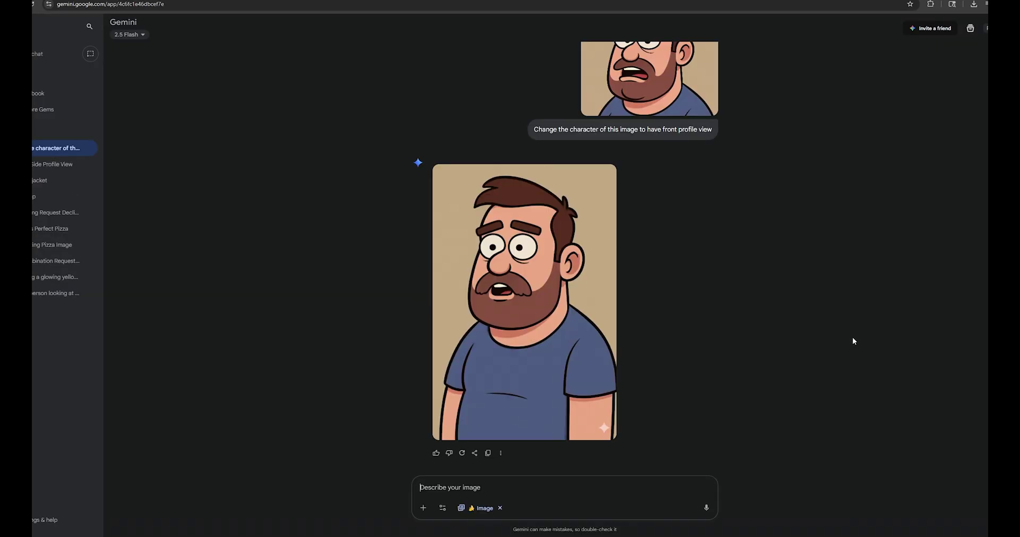
pyautogui.write('Make')
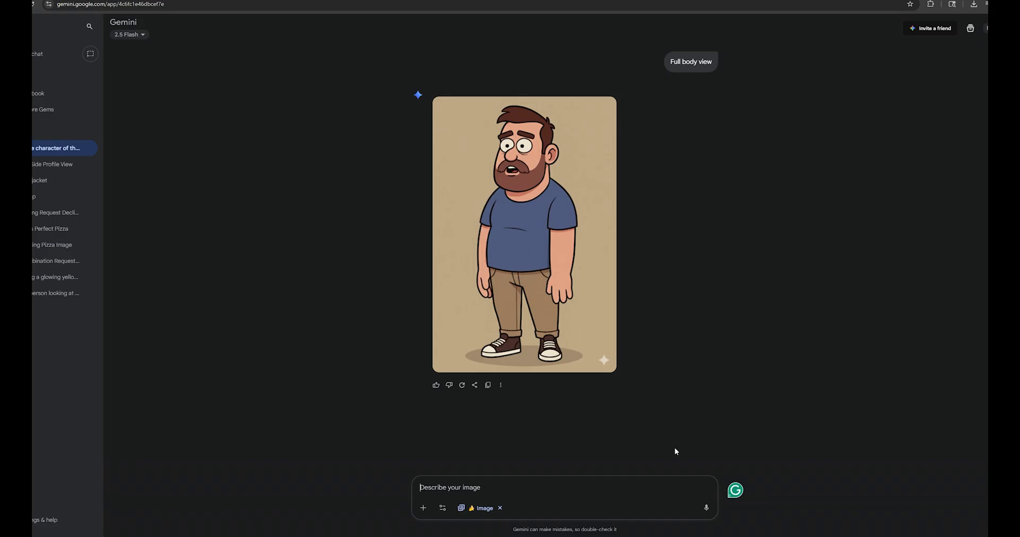
# Submit the prompt "right side profile view" for the cartoon man and compare the result with the earlier image.
pyautogui.write('right sid')
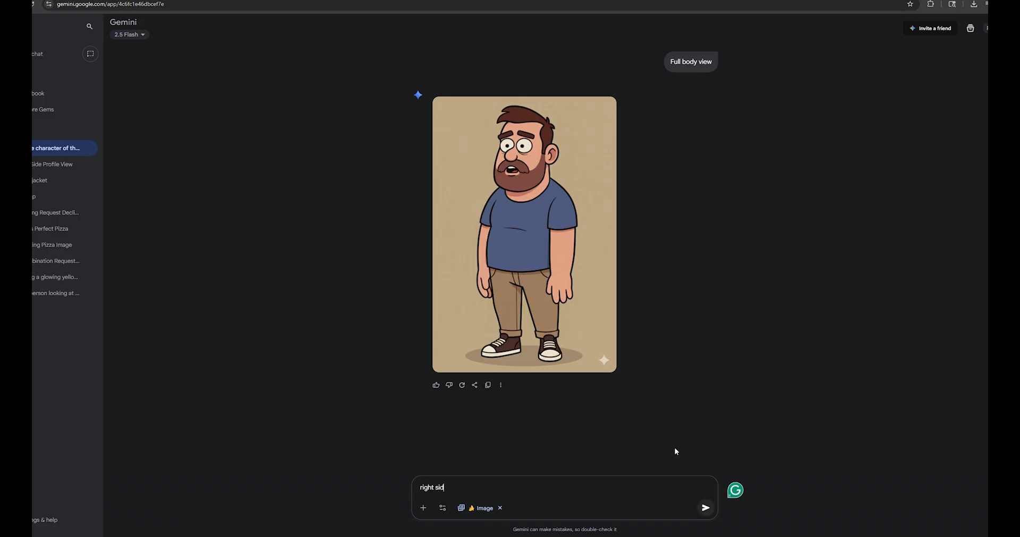
pyautogui.write('e profile view')
pyautogui.press('Return')
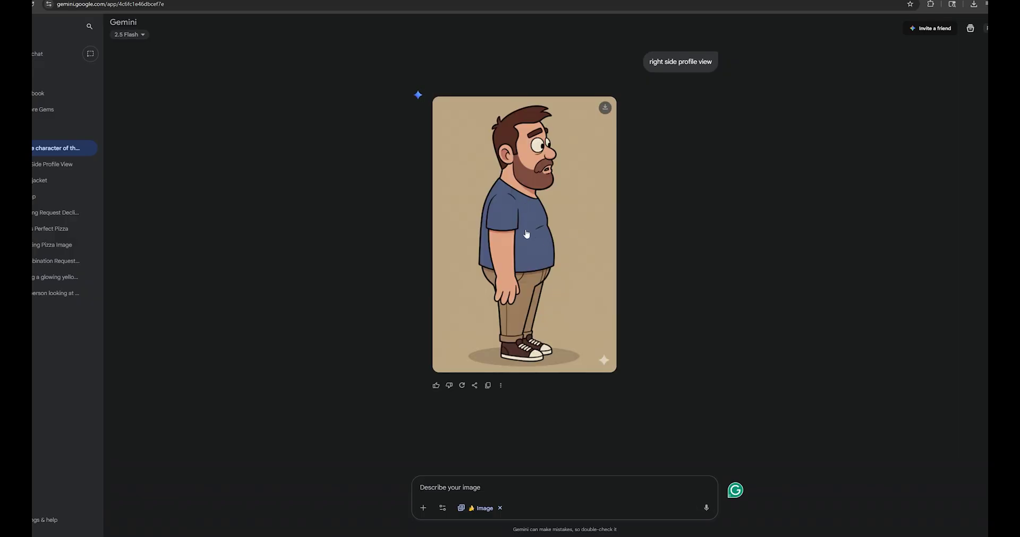
pyautogui.scroll(7, 518, 232)
pyautogui.scroll(-5, 516, 232)
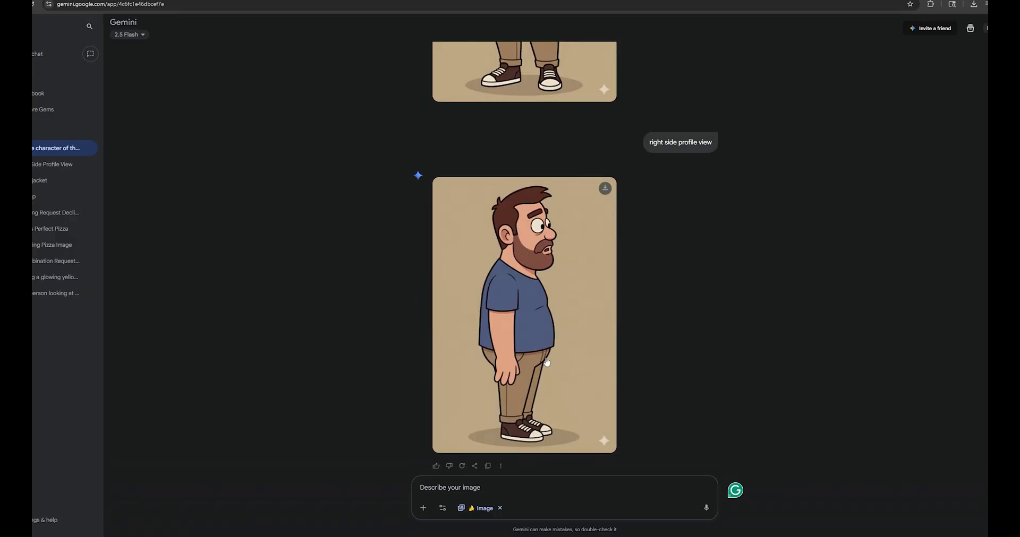
# Enter the prompt "front view, holding both hands up" for the cartoon man.
pyautogui.click(468, 490)
pyautogui.write('front view')
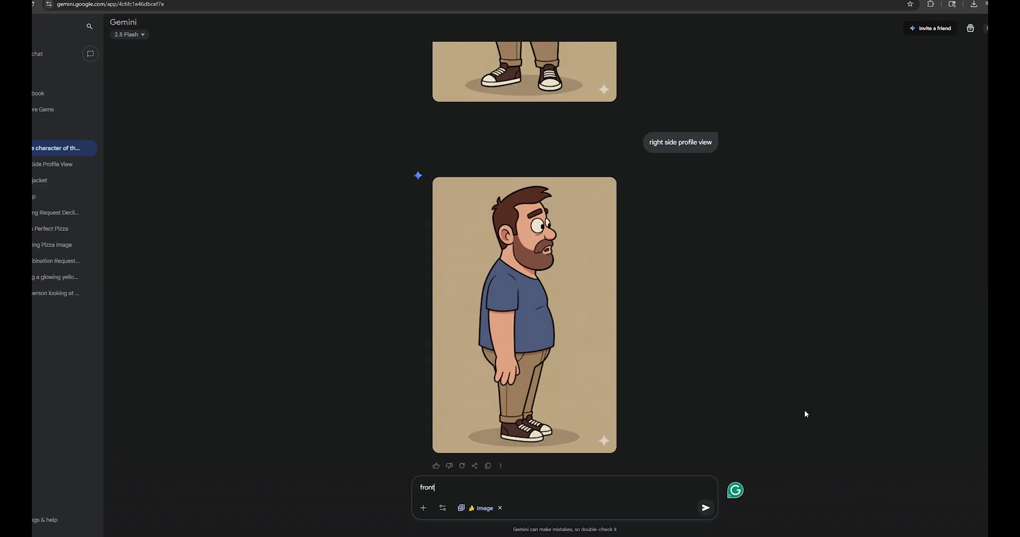
pyautogui.write(', holding both hands up')
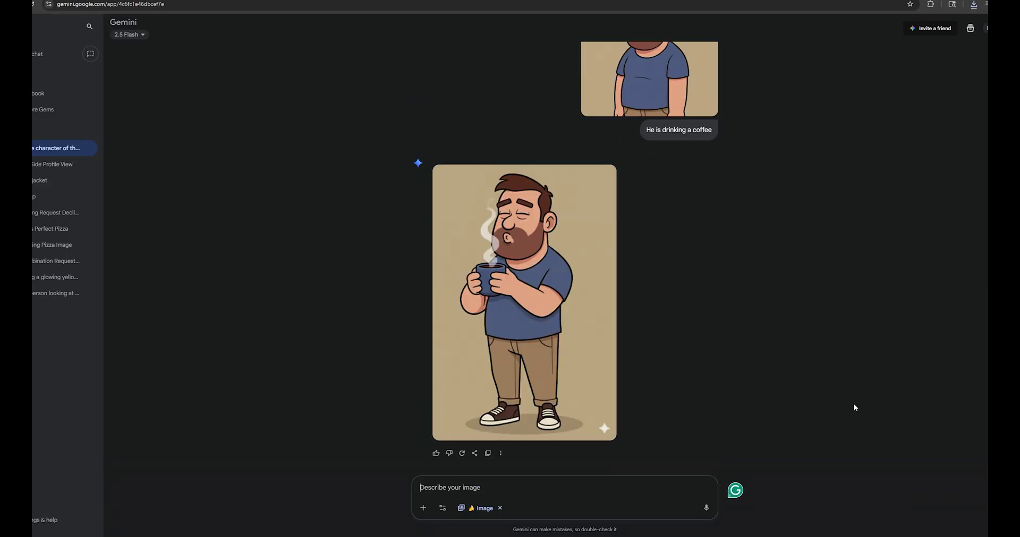
# Submit the prompt "change his clothes to winter clothes" for the coffee-drinking cartoon man.
pyautogui.write('change his clorth')
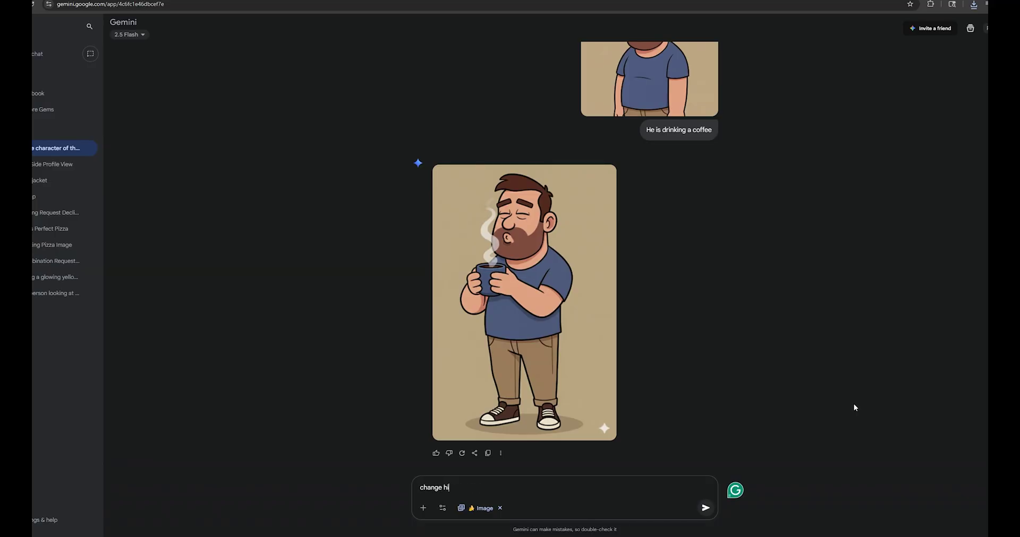
pyautogui.press('BackSpace')
pyautogui.press('BackSpace')
pyautogui.press('BackSpace')
pyautogui.write('thes to winter clothes')
pyautogui.press('Return')
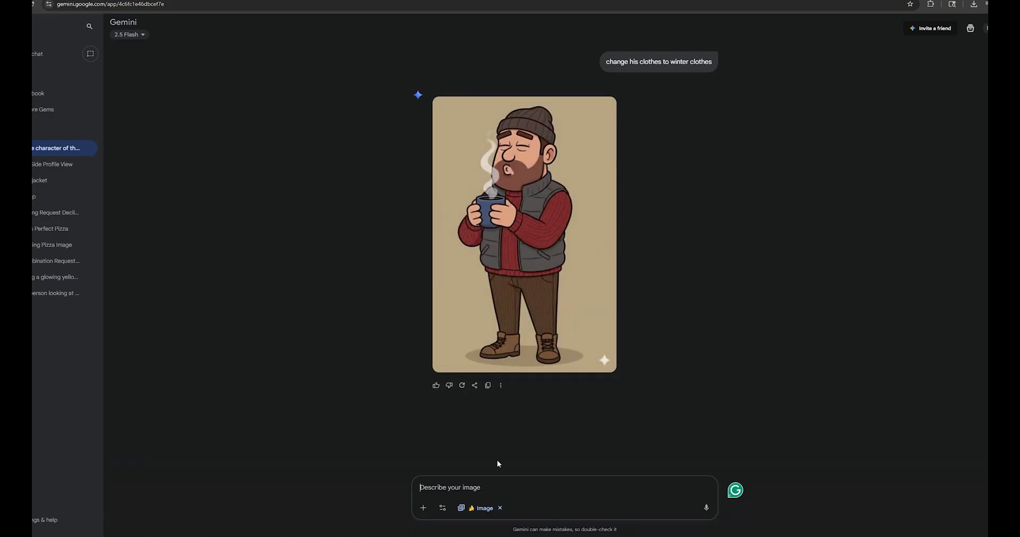
# Submit the prompt "Change his clothe to a black color full suit" for the coffee-drinking cartoon man.
pyautogui.write('ch')
pyautogui.press('BackSpace')
pyautogui.press('BackSpace')
pyautogui.write('Change his')
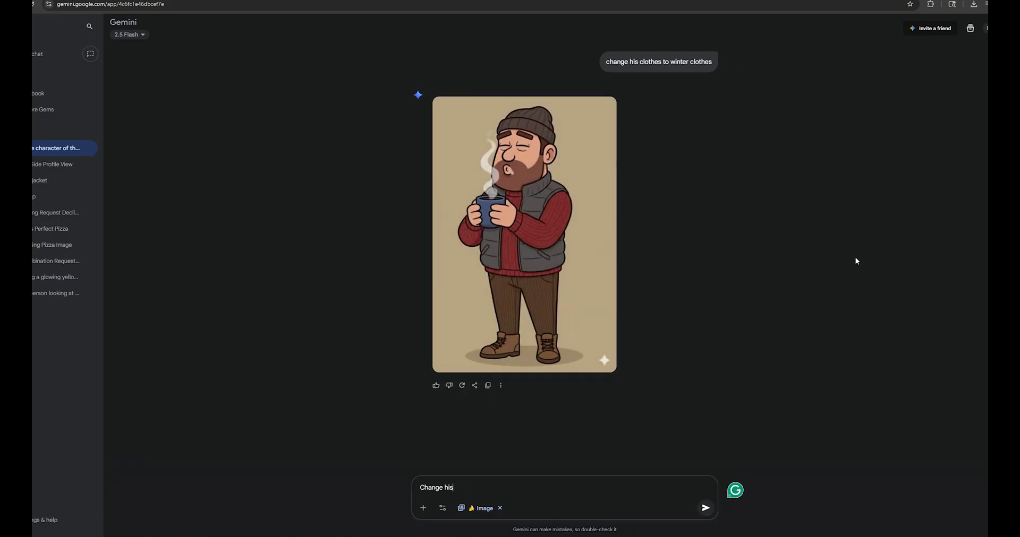
pyautogui.write(' clothe to a black color')
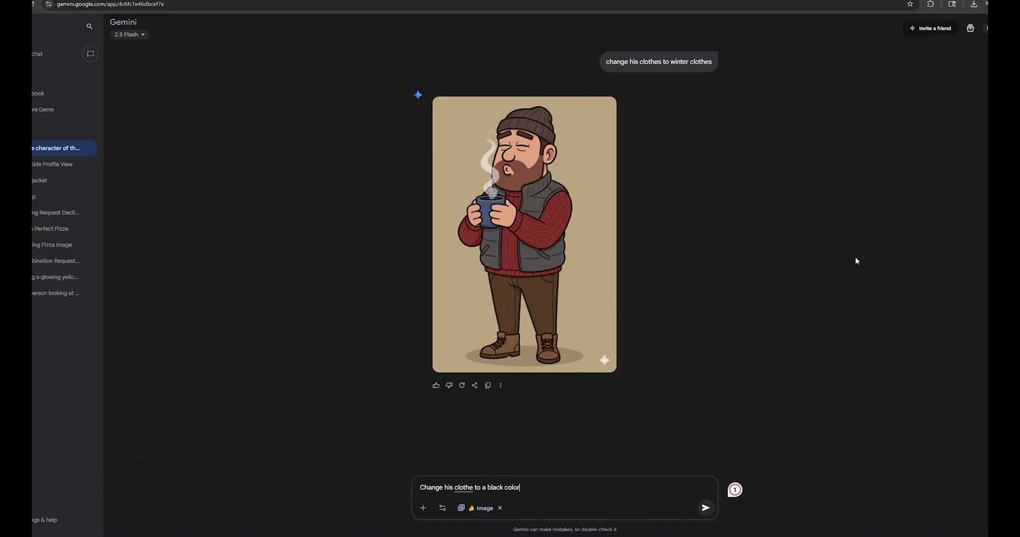
pyautogui.write(' full suit')
pyautogui.press('Return')
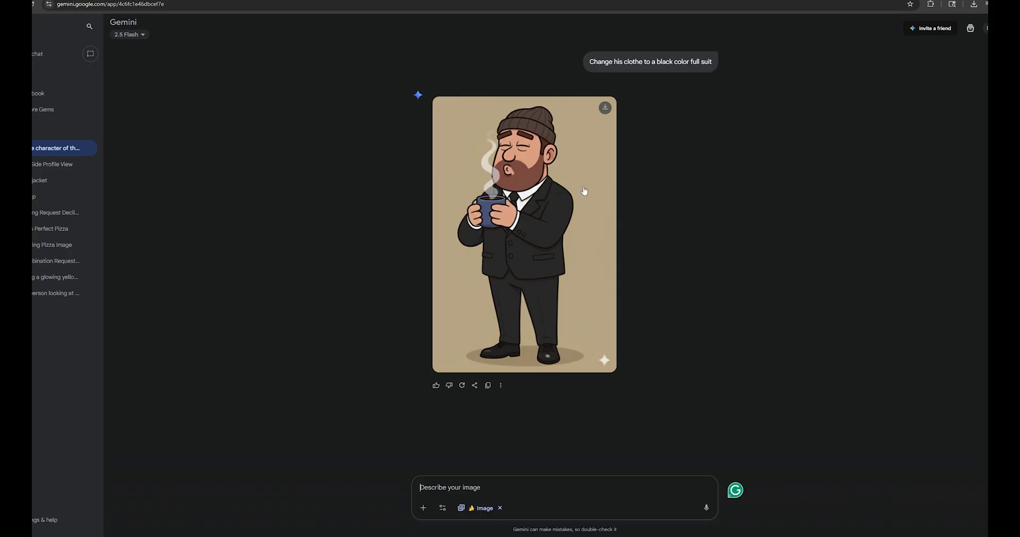
# Submit the prompt "Change his posture, he is sitting and drinking coffee" for the suited cartoon man.
pyautogui.write('C')
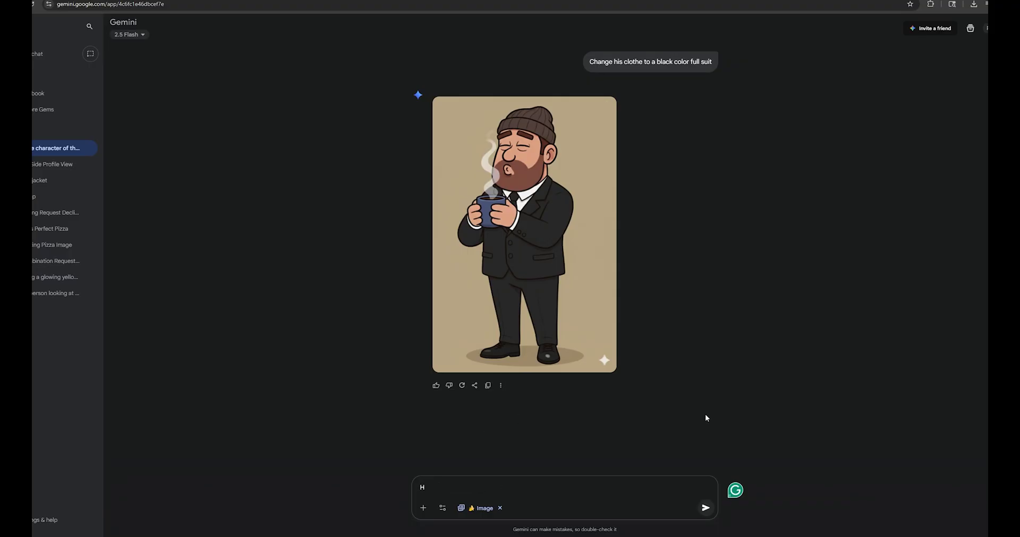
pyautogui.press('BackSpace')
pyautogui.write('Change his ')
pyautogui.write('posture to')
pyautogui.press('BackSpace')
pyautogui.press('BackSpace')
pyautogui.press('BackSpace')
pyautogui.write(', he is sitting and drinking coffee')
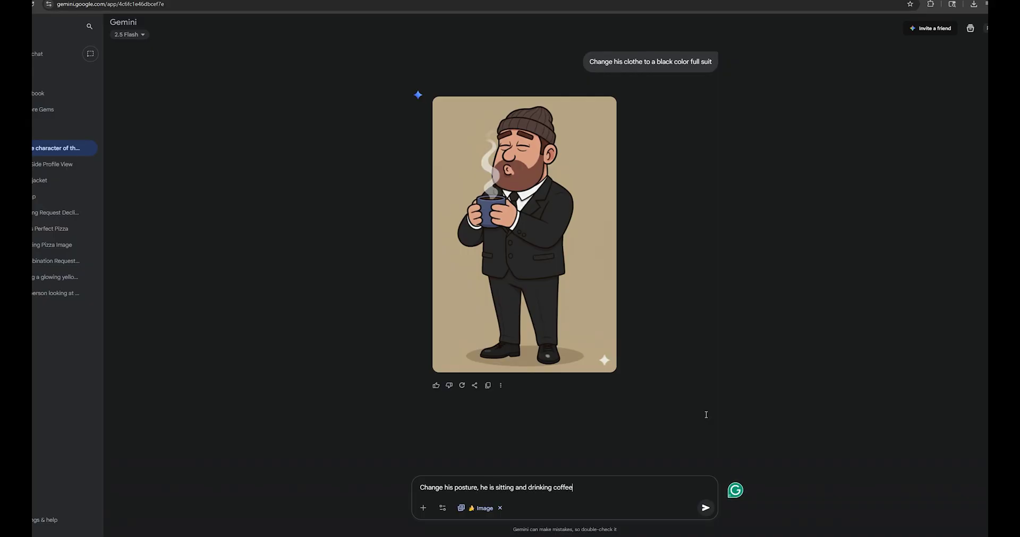
pyautogui.press('Return')
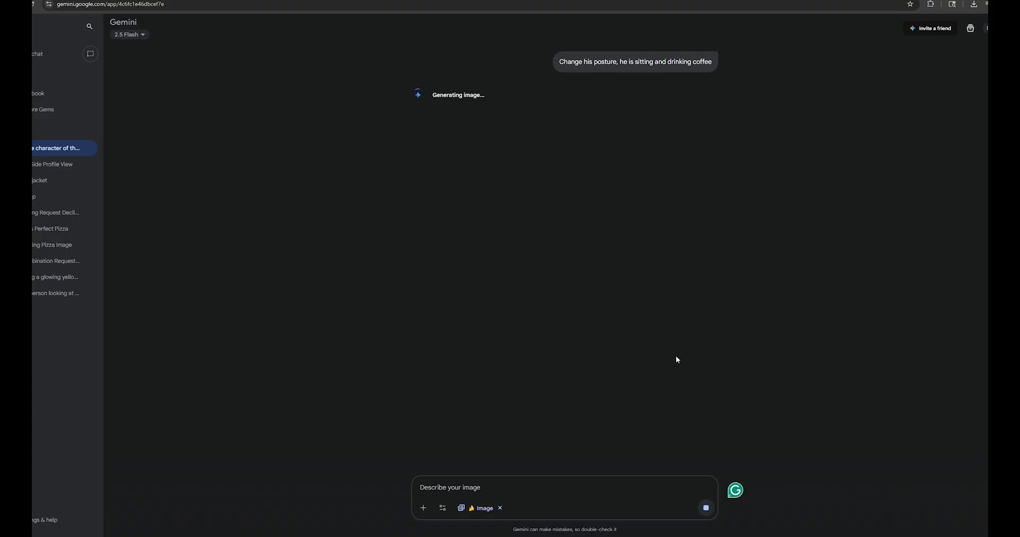
pyautogui.moveTo(616, 217)
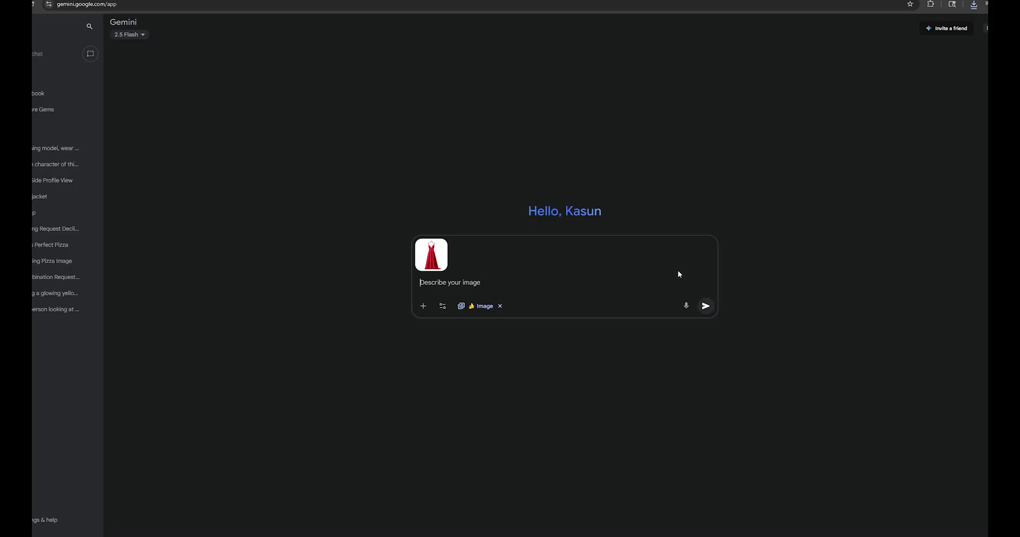
# Request "A stunning model wearing this dress in a white background" for the red dress image, followed by "Side view of this".
pyautogui.write('A stunning model wearing hihis dress in a whitr')
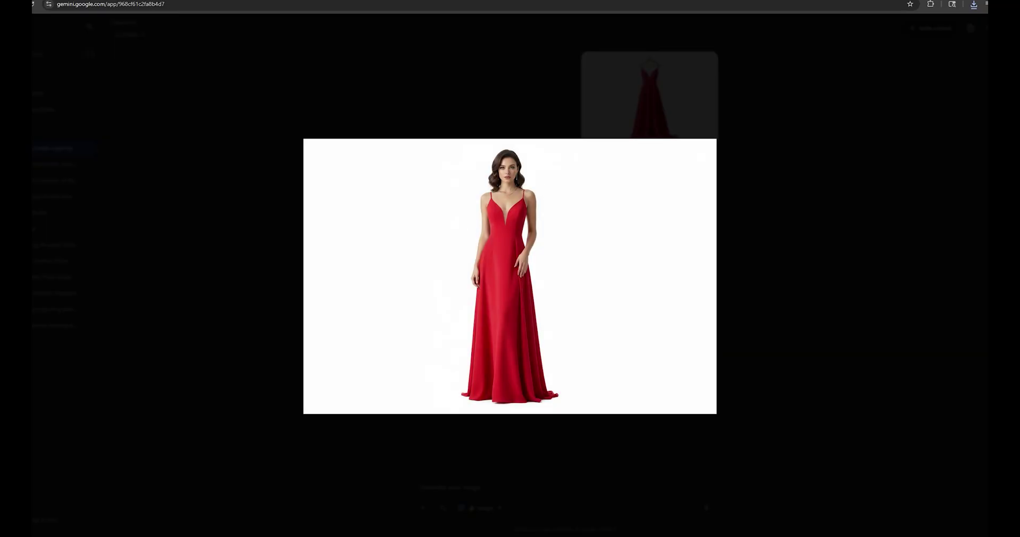
pyautogui.press('Escape')
pyautogui.write('Side view of this')
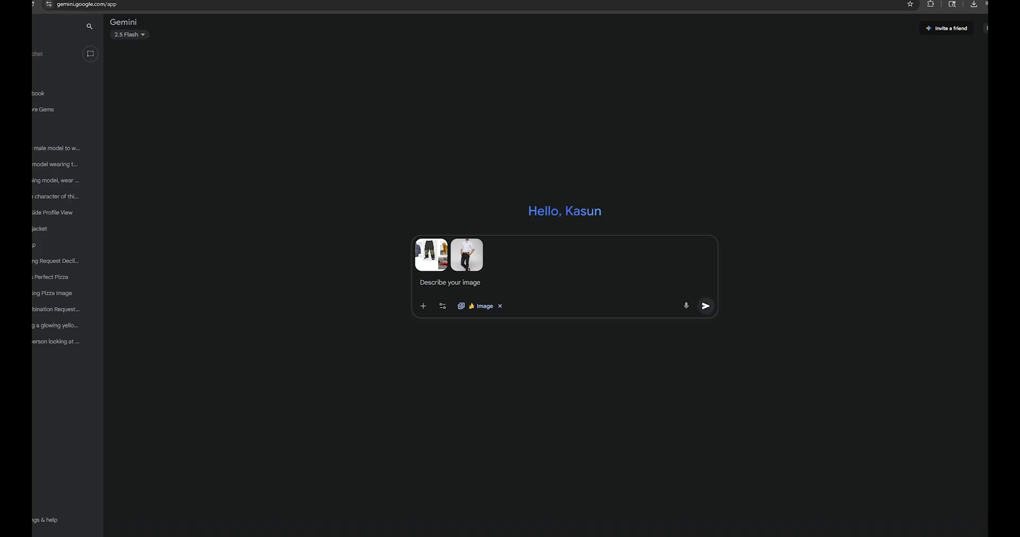
# Submit a prompt for the two attached clothing images asking for a "Male model wearing the baggy pants and Denim jacket" as shown.
pyautogui.write('Male model wearing the baggy pants a')
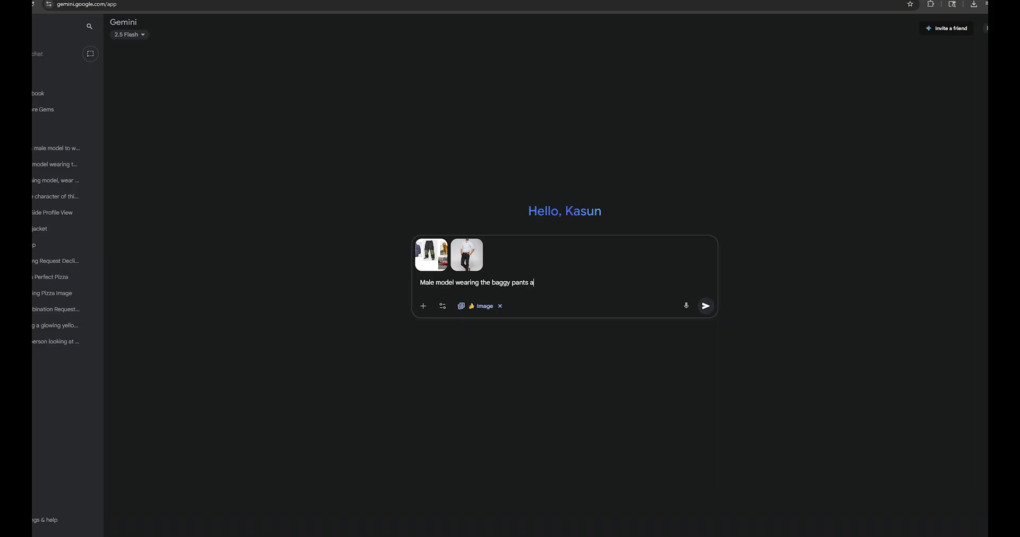
pyautogui.write('nd Denim jacket as in the')
pyautogui.click(709, 314)
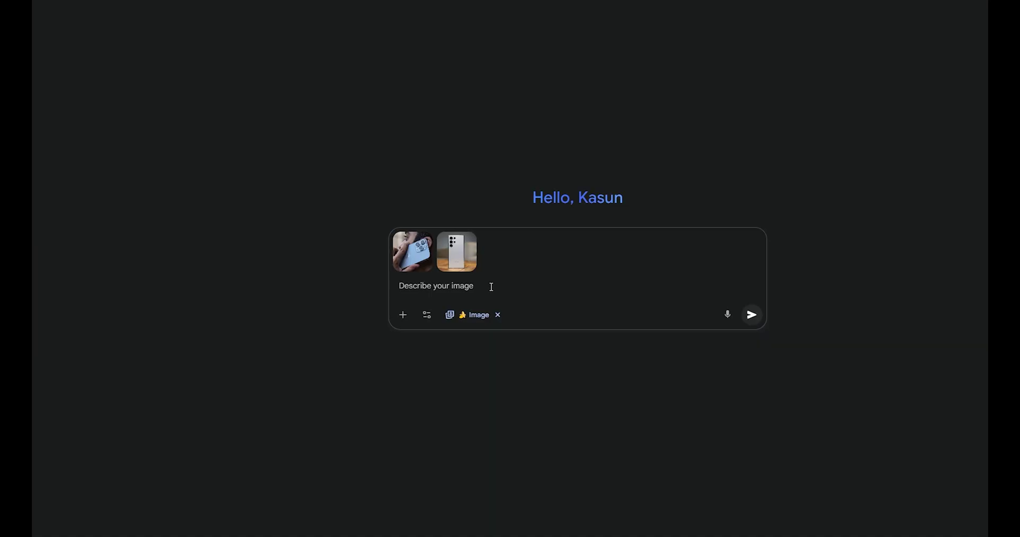
# Enter the prompt "Swap the phones" for the two attached phone photos.
pyautogui.write('Swap the phones')
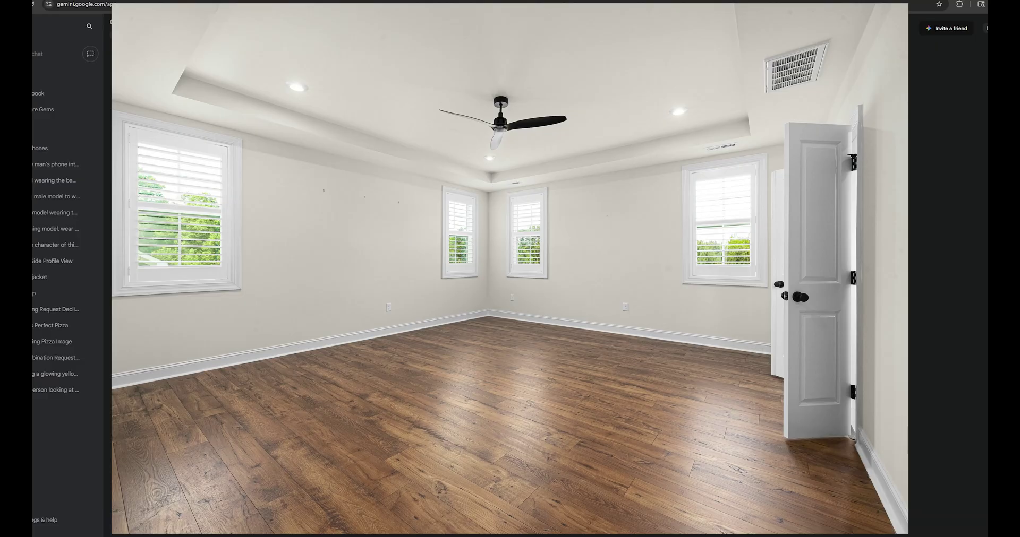
# Upload the empty room photo and submit "Add a sofa, 2 chairs, 1 coffee table, a Tv with a Tv stand to this room".
pyautogui.click(417, 288)
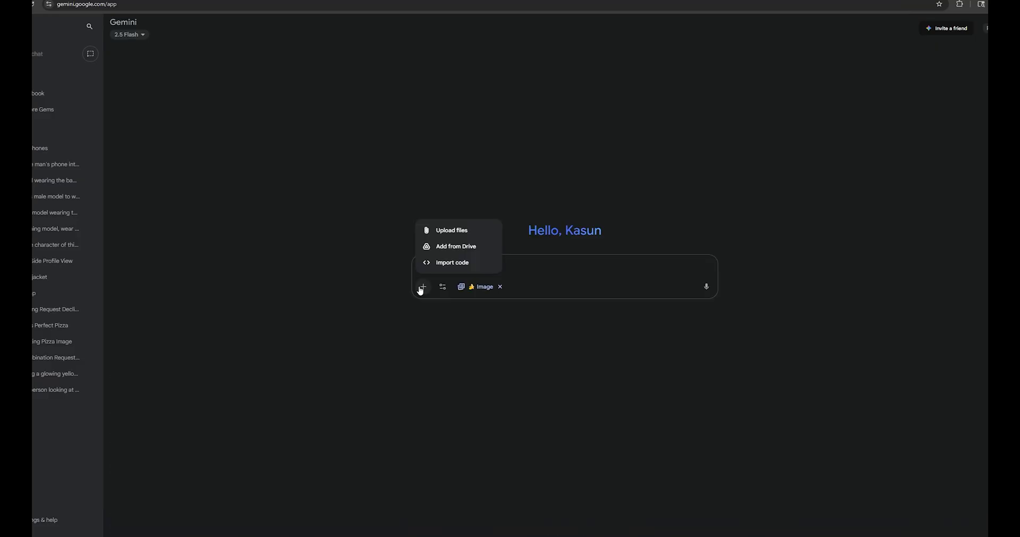
pyautogui.click(445, 230)
pyautogui.write('c')
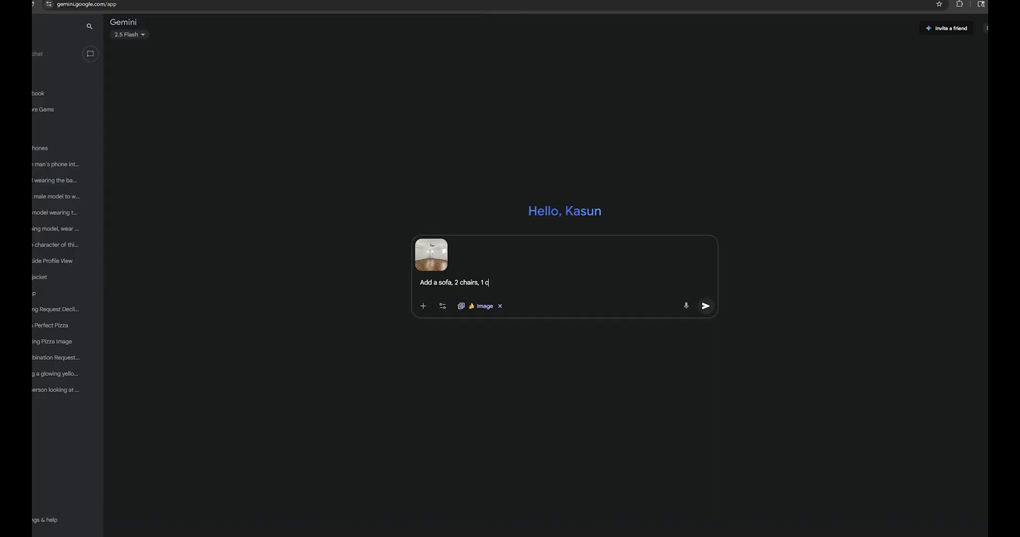
pyautogui.write('offee table to this ')
pyautogui.write('roo')
pyautogui.write(' with a Tv stand')
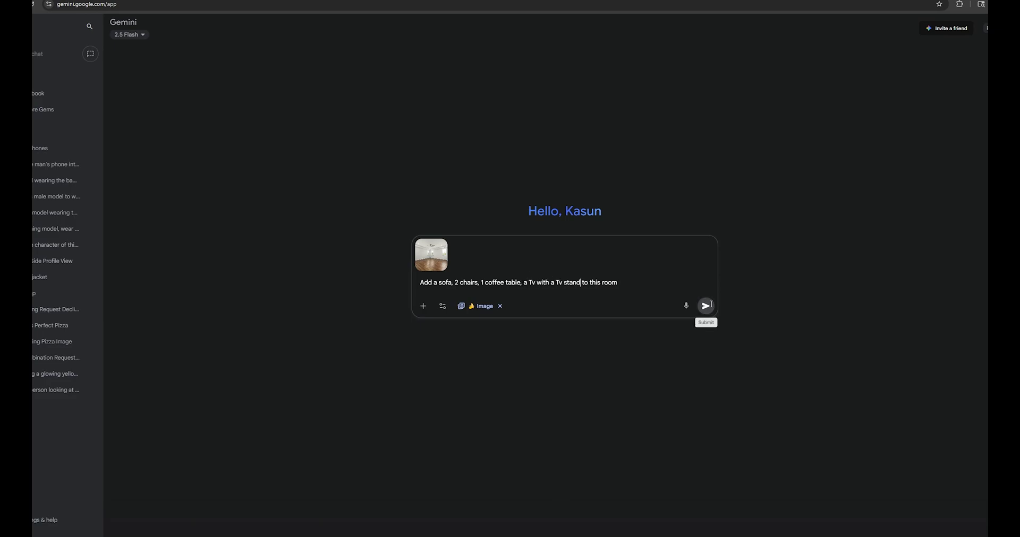
pyautogui.click(709, 307)
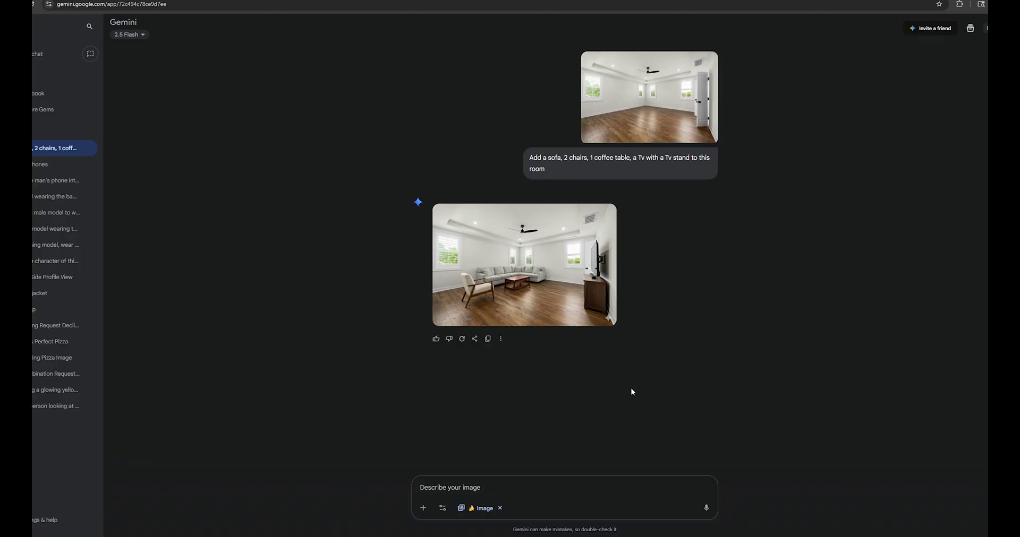
# Request "Add some decorative plants" for the furnished room, followed by "Add Rug to the whole floor".
pyautogui.write('Add some decorative')
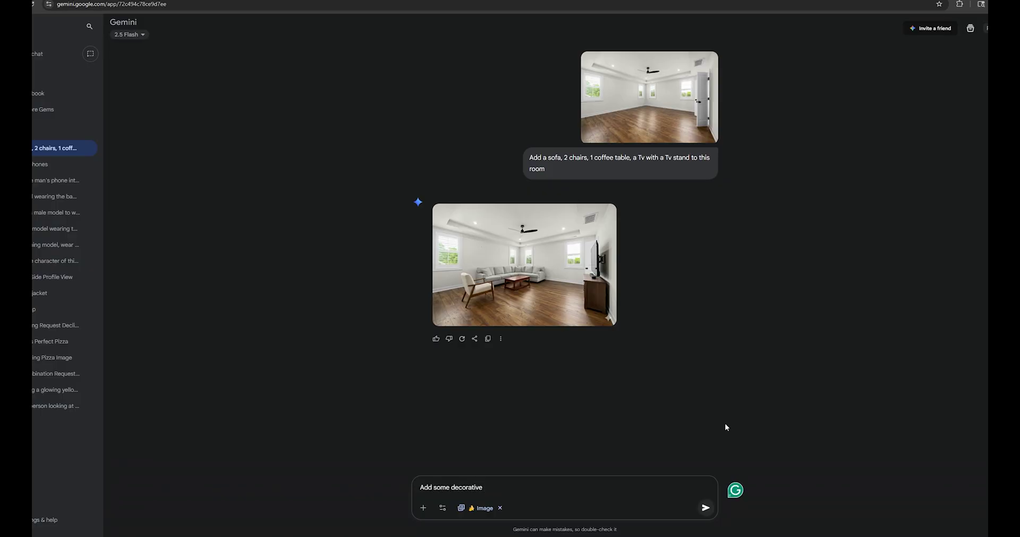
pyautogui.write(' plants')
pyautogui.press('Return')
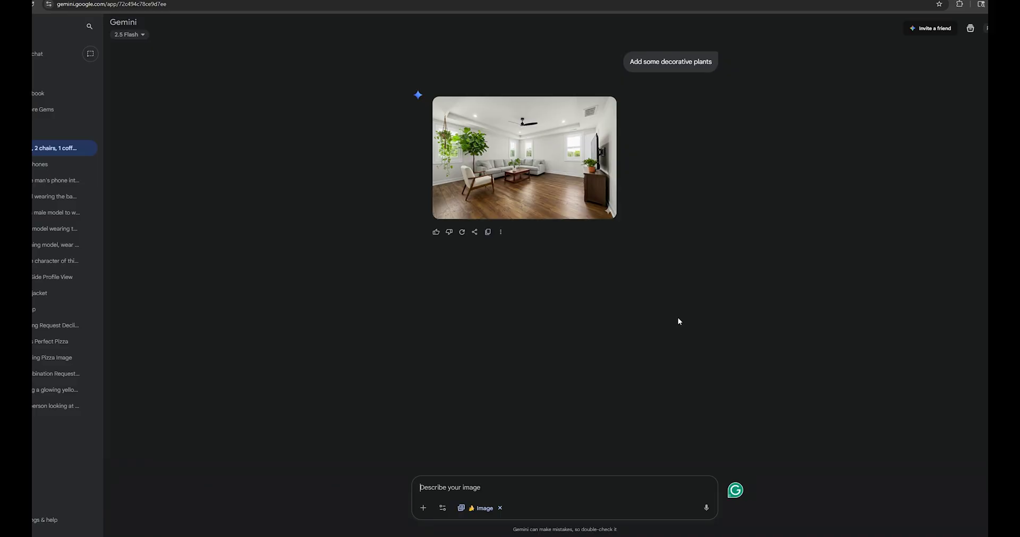
pyautogui.write('Add Rug to the whole floor')
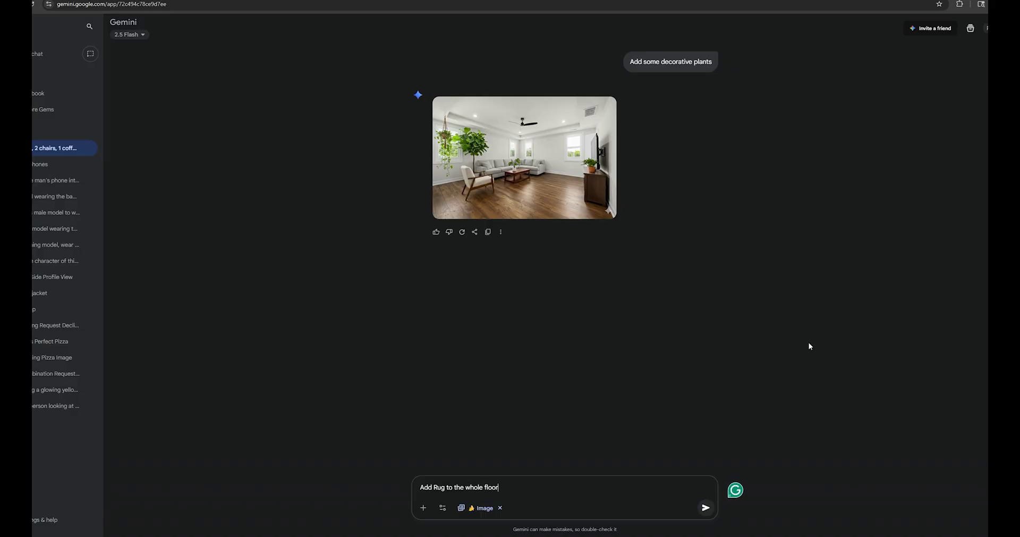
pyautogui.press('Return')
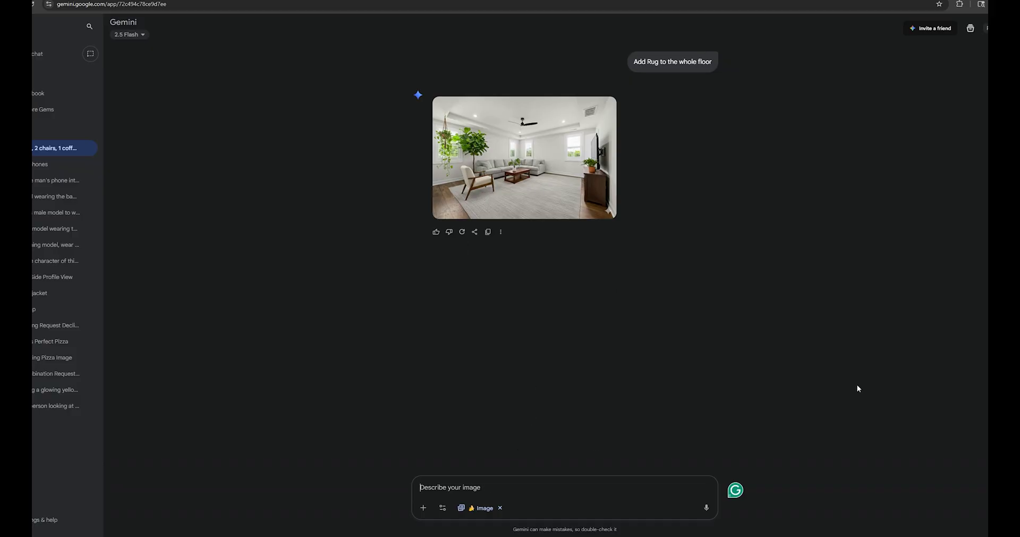
# Request "Convert the day time to night time and turn the yellow light on." for the room, followed by "Make it bright yellow with a lights".
pyautogui.write('Convert the day time to night time and turn the yello')
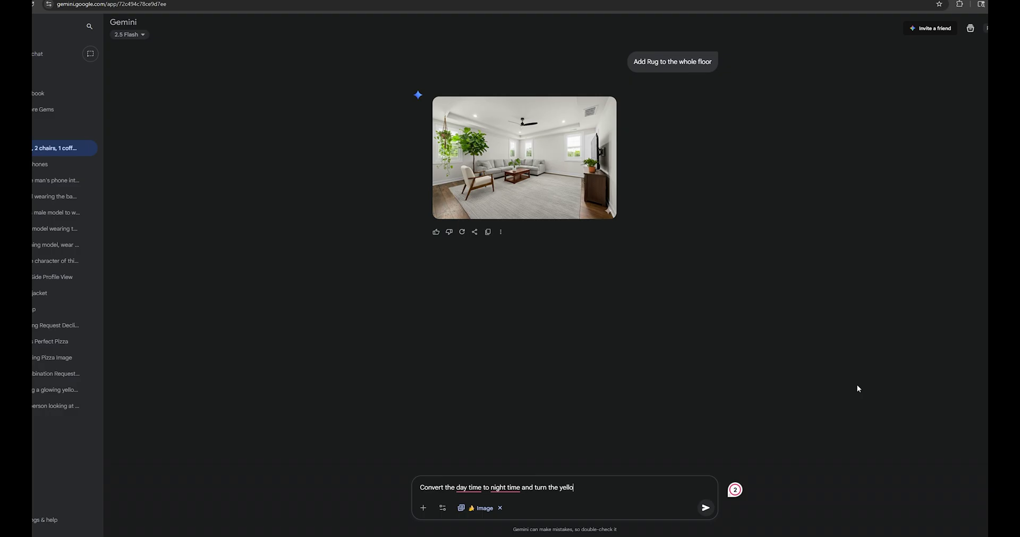
pyautogui.write('w light on.')
pyautogui.press('Return')
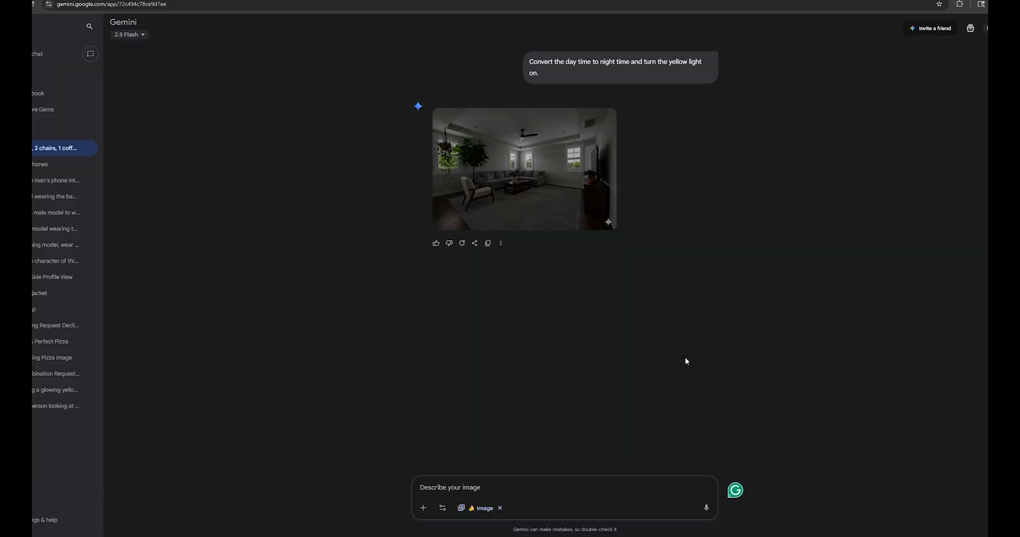
pyautogui.write('Make it bright yellow with a lights')
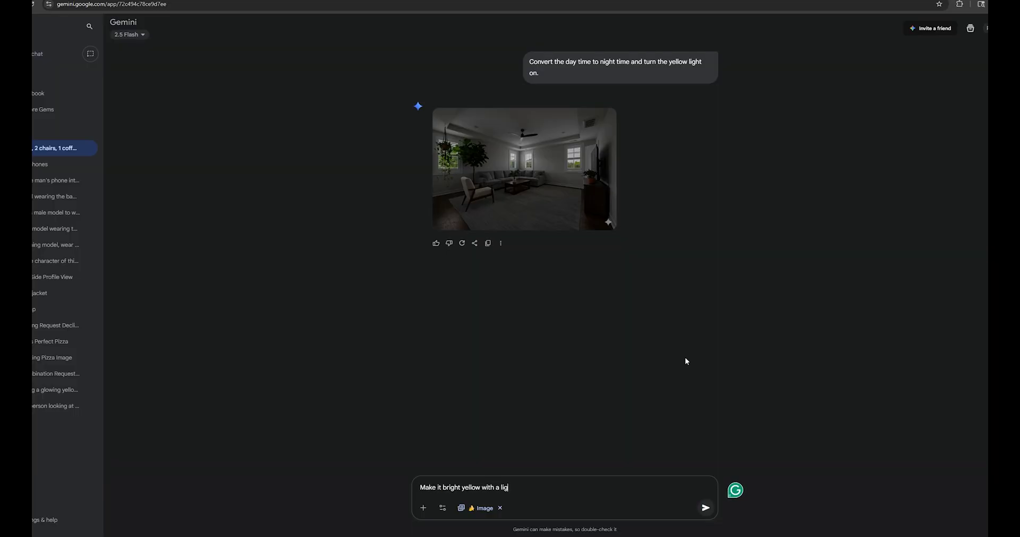
pyautogui.click(705, 508)
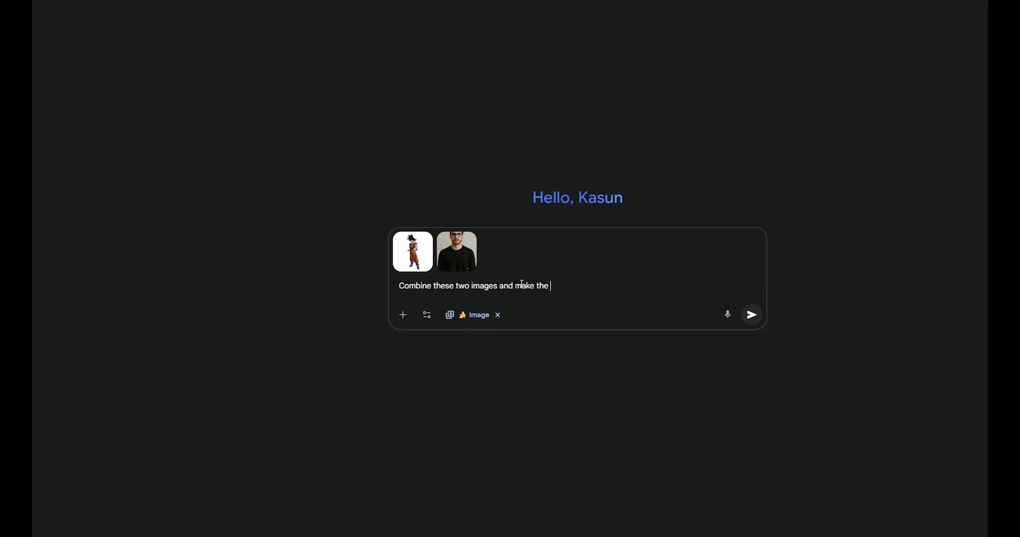
# Submit the prompt "Combine these two images and make the man look like goku" for the Goku and bearded man images.
pyautogui.press('Return')
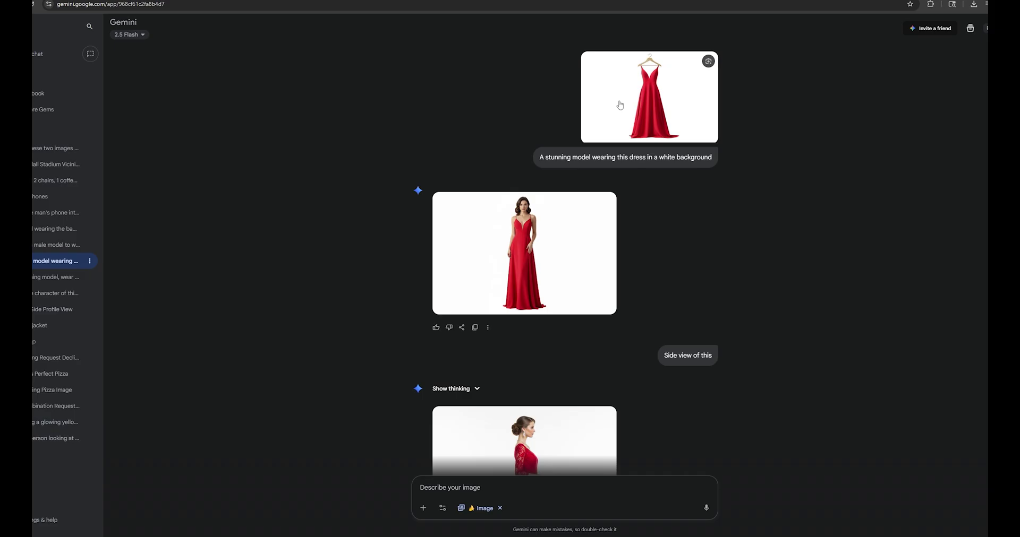
# Review the side-view and side-profile attempts in the red dress model chat, comparing each outfit with the original dress.
pyautogui.scroll(-4, 544, 225)
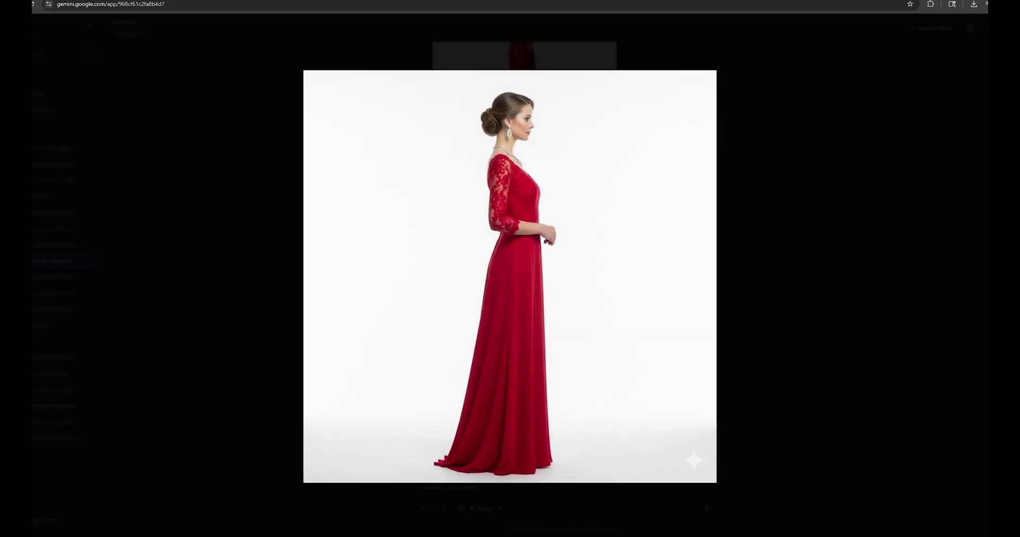
pyautogui.press('Escape')
pyautogui.scroll(-6, 587, 318)
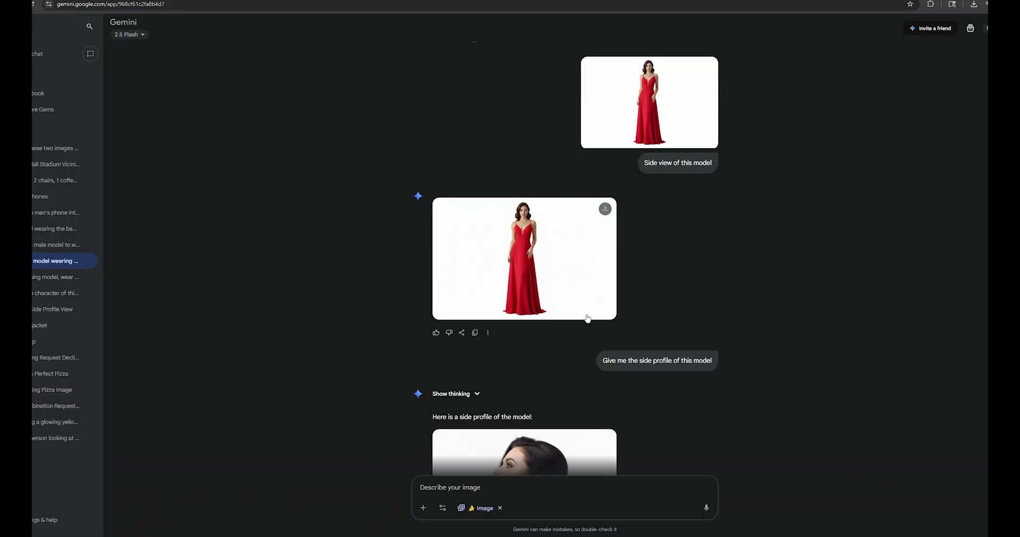
pyautogui.scroll(-5, 587, 319)
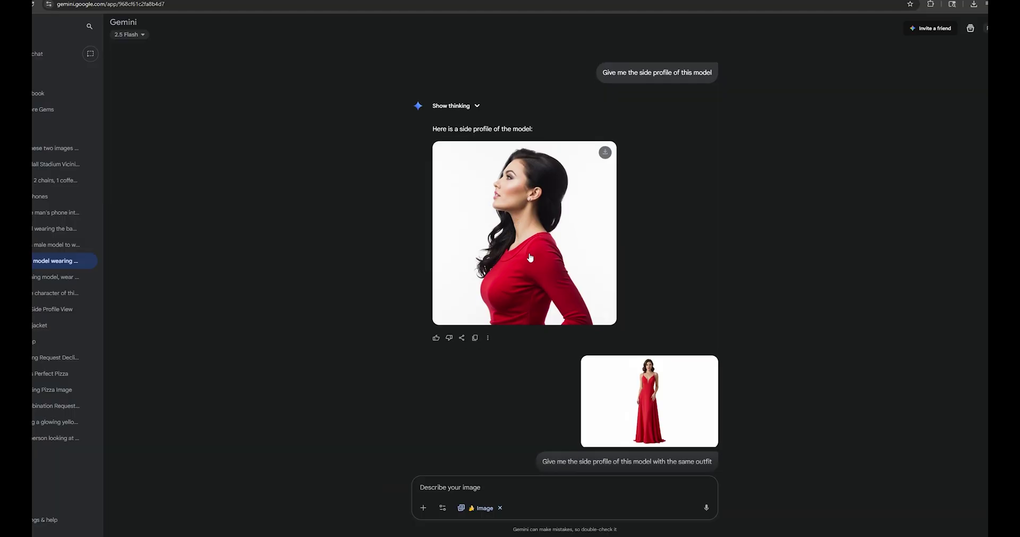
pyautogui.scroll(-4, 529, 257)
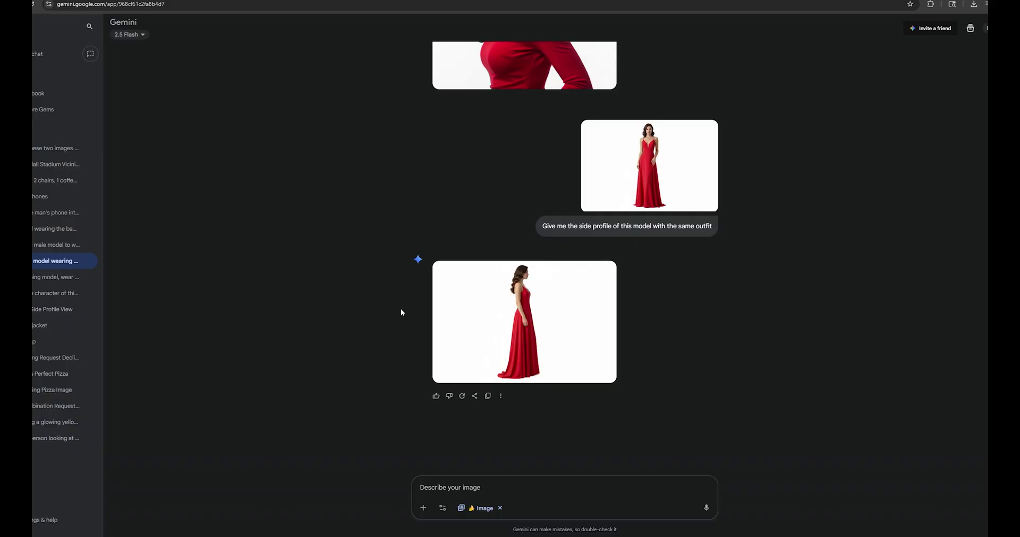
# Open the earlier chat about changing the man's phone and examine the generated phone-swap images.
pyautogui.click(71, 218)
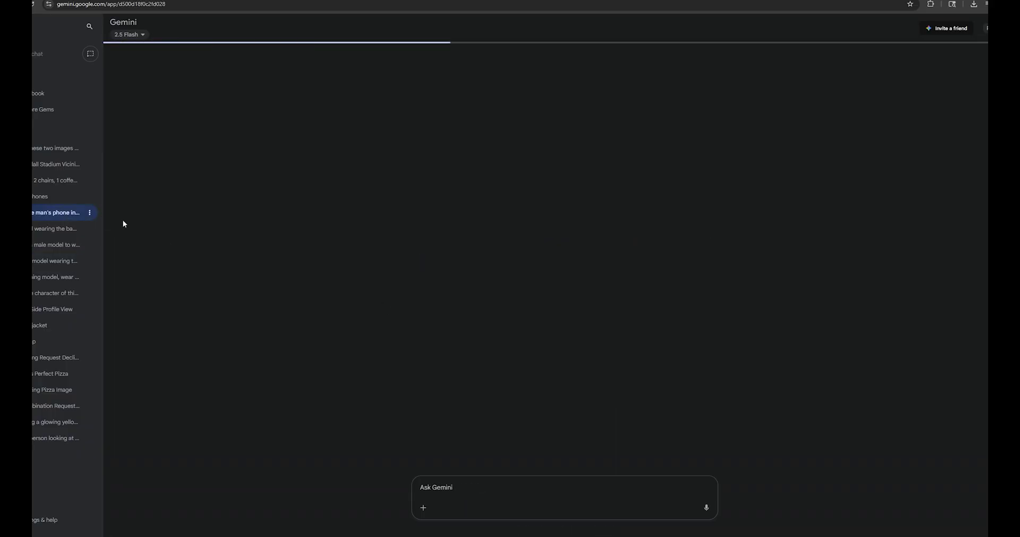
pyautogui.scroll(3, 584, 267)
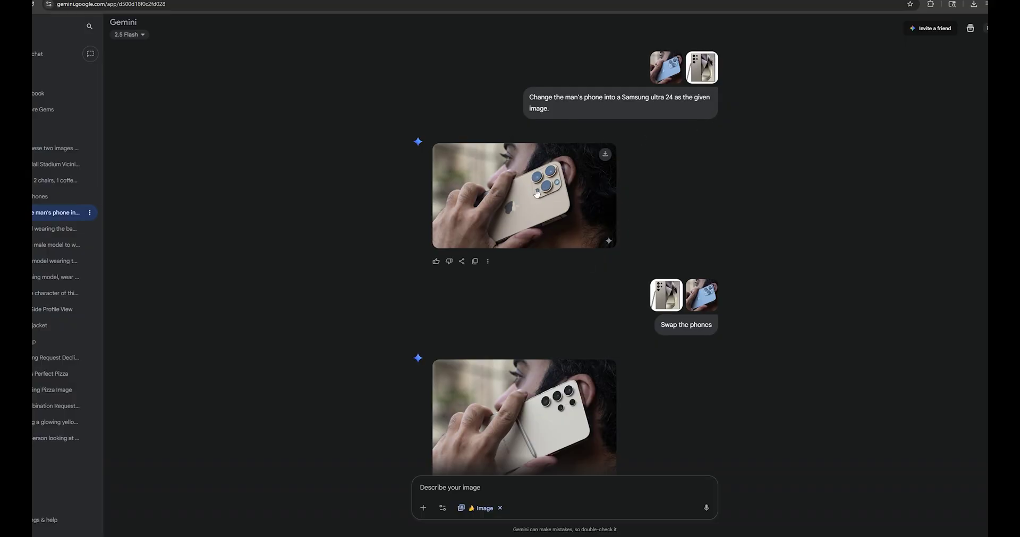
pyautogui.scroll(-3, 534, 204)
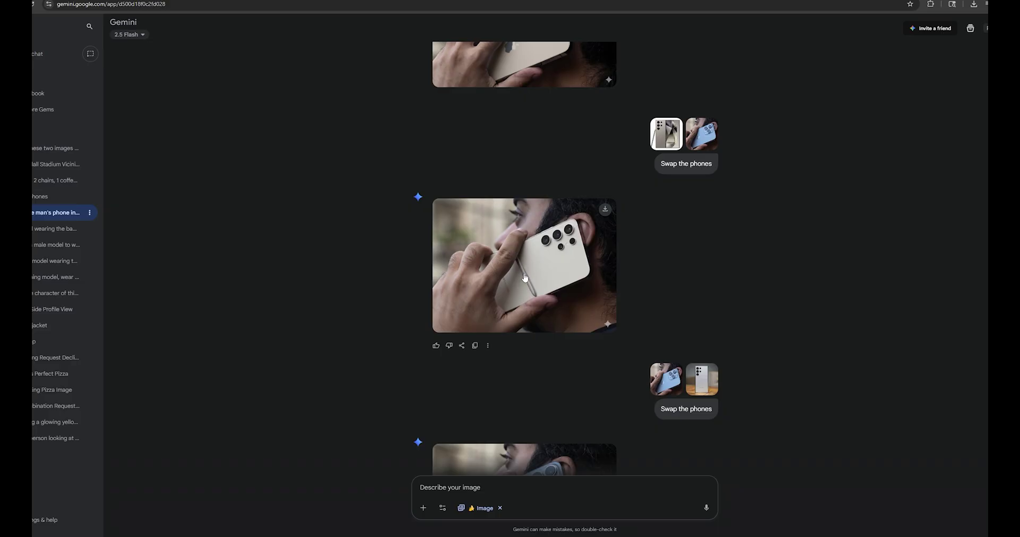
pyautogui.scroll(-3, 525, 278)
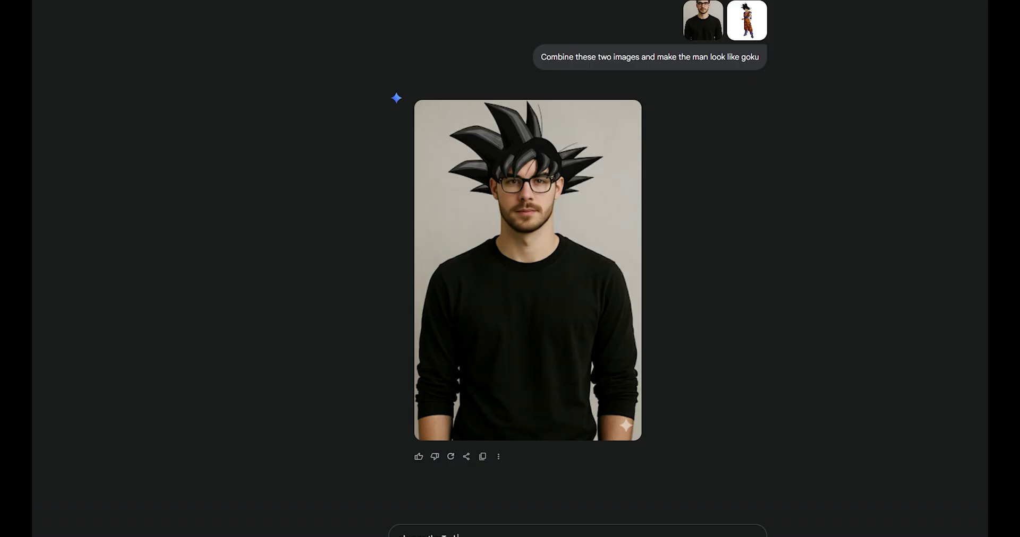
# Submit the prompt "change the T-shirt into japanese outfit" for the man with Goku hair and look back over the earlier image.
pyautogui.write('shirt into japanese outfit')
pyautogui.press('Return')
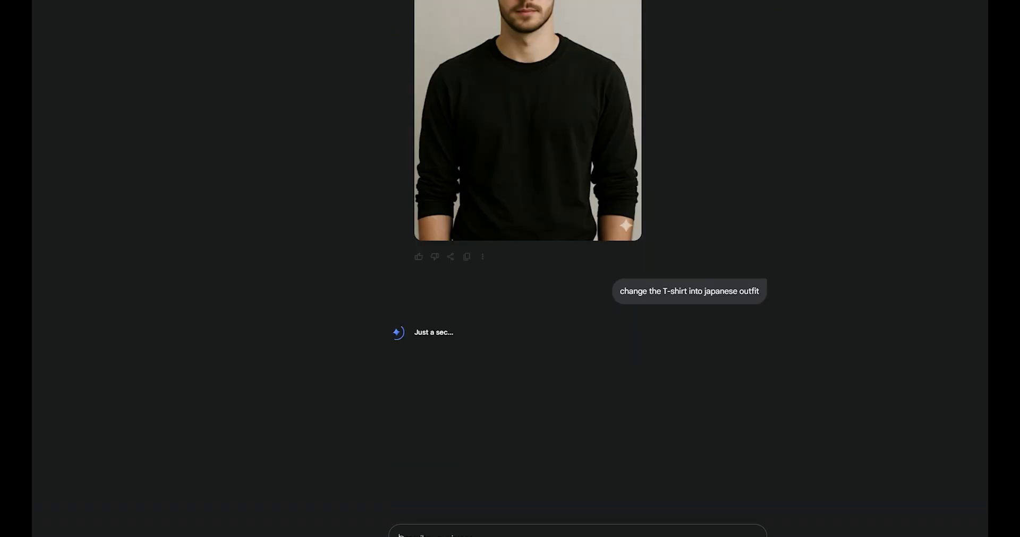
pyautogui.scroll(4, 736, 240)
pyautogui.scroll(4, 735, 237)
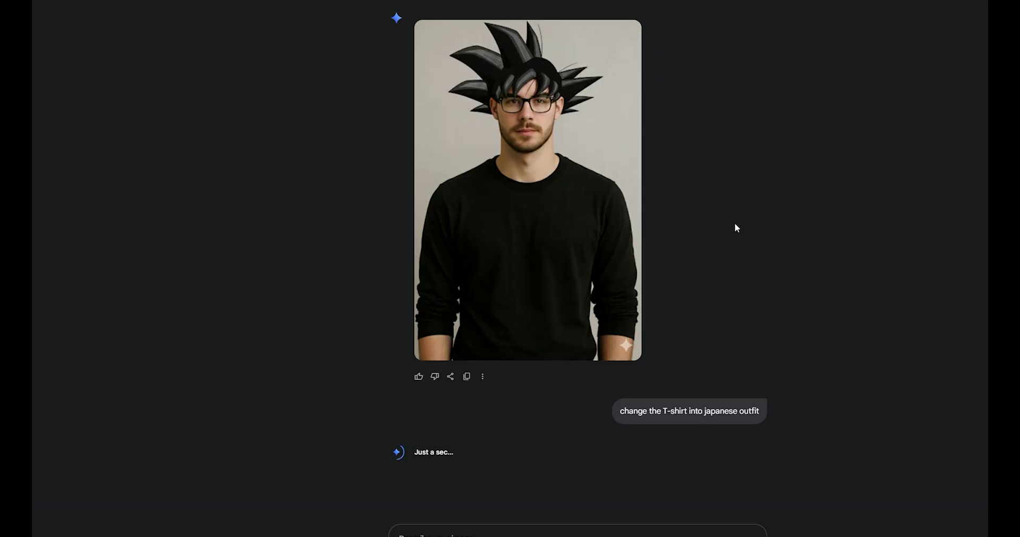
pyautogui.scroll(-1, 725, 216)
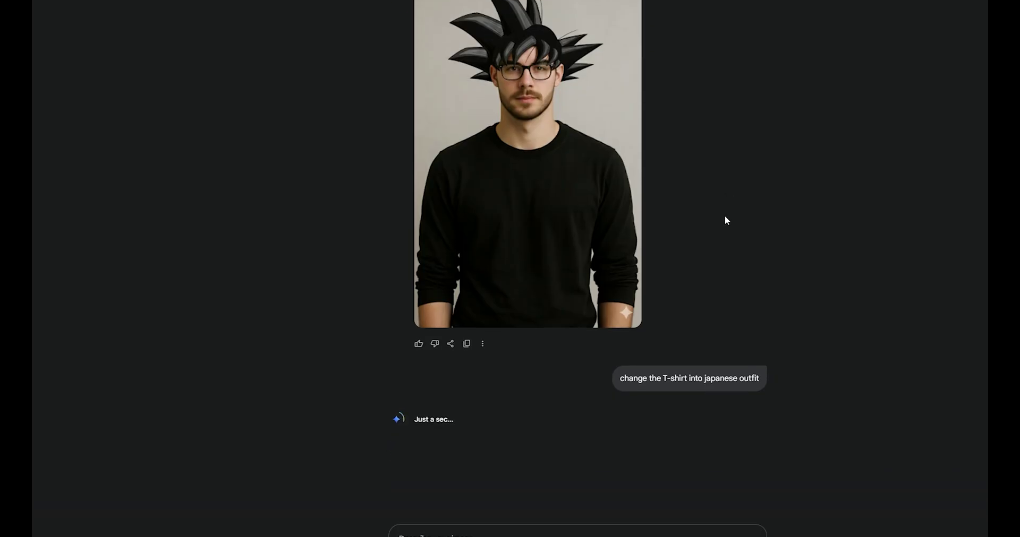